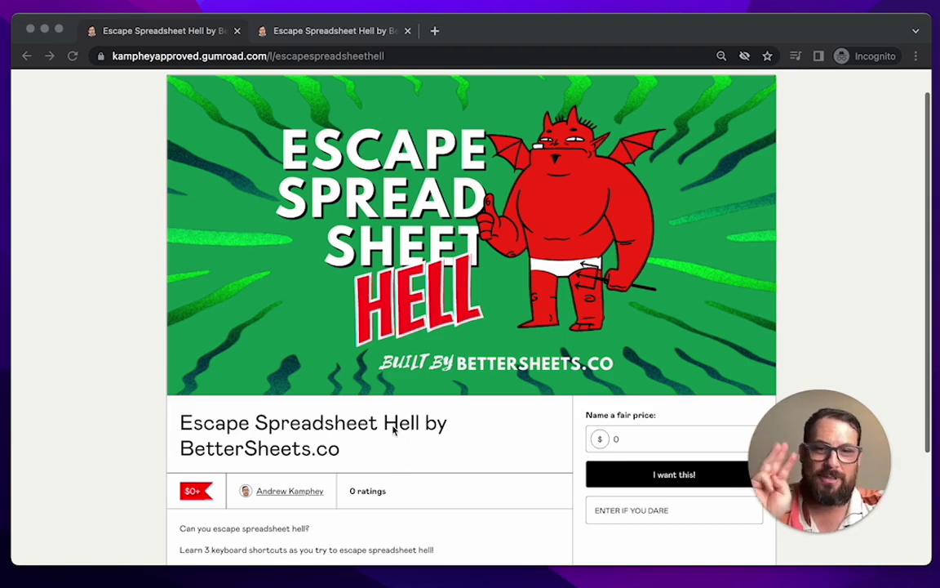
Check the Gumroad price, then switch to the download page tab with the 'Enter Level 1' link.
{"action": "scroll", "coordinate": [392, 430], "scroll_direction": "down", "scroll_amount": 1}
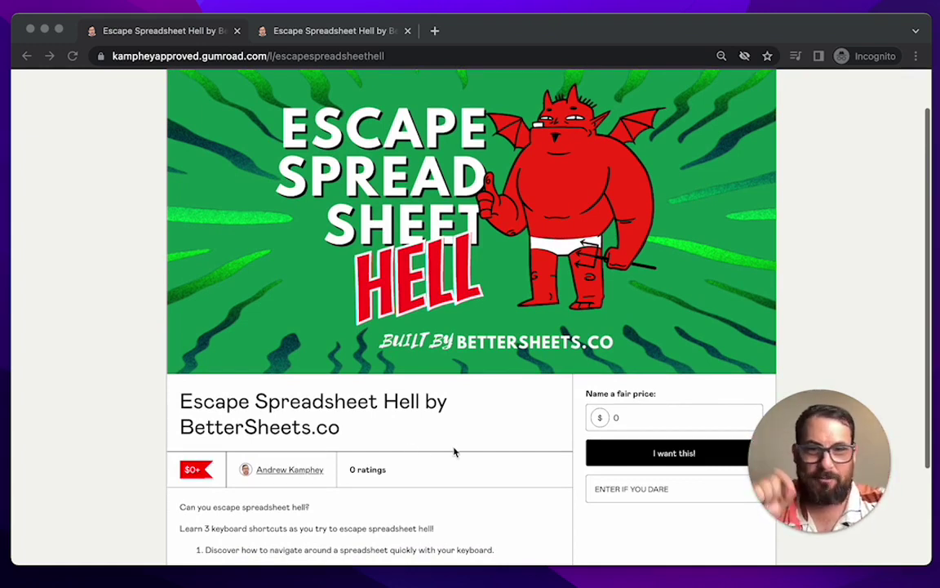
{"action": "left_click", "coordinate": [624, 406]}
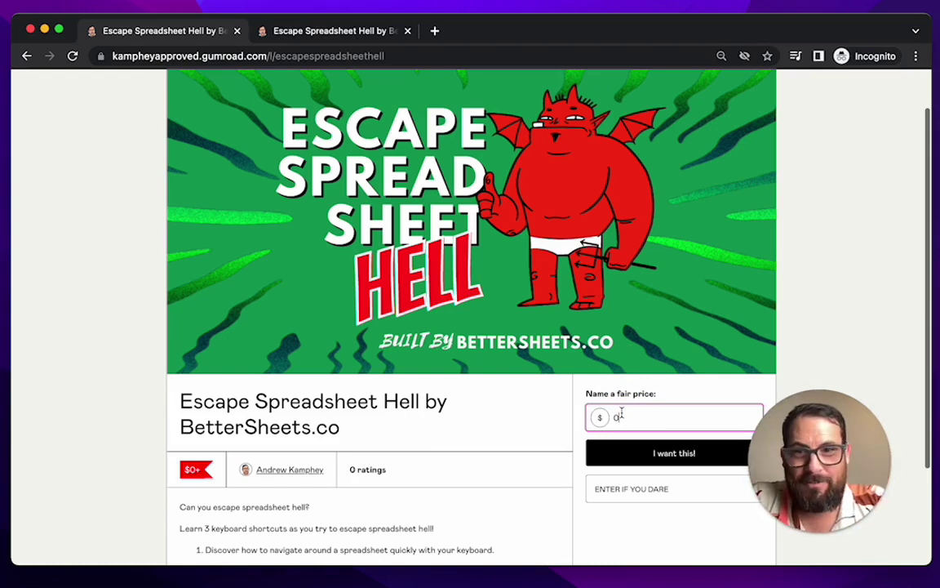
{"action": "scroll", "coordinate": [481, 436], "scroll_direction": "down", "scroll_amount": 3}
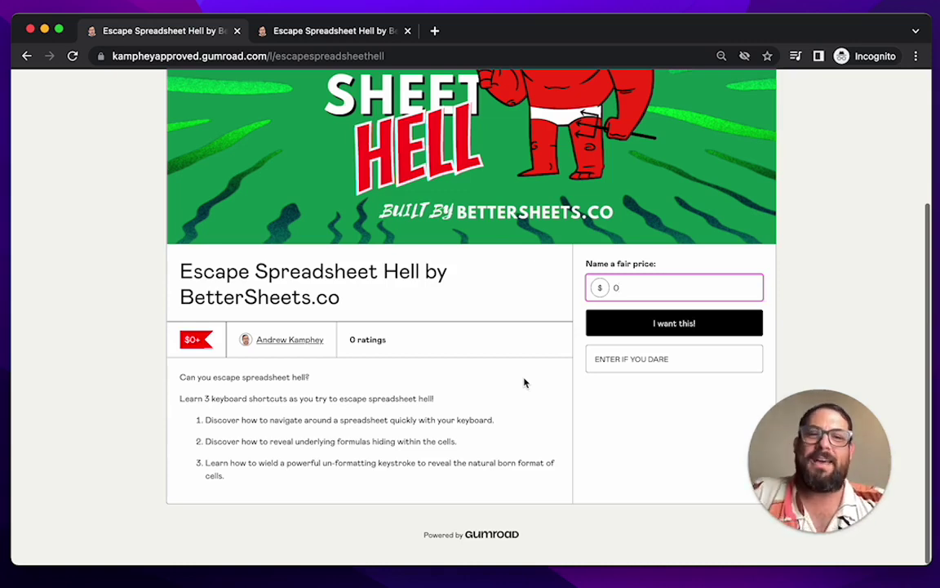
{"action": "scroll", "coordinate": [524, 382], "scroll_direction": "up", "scroll_amount": 3}
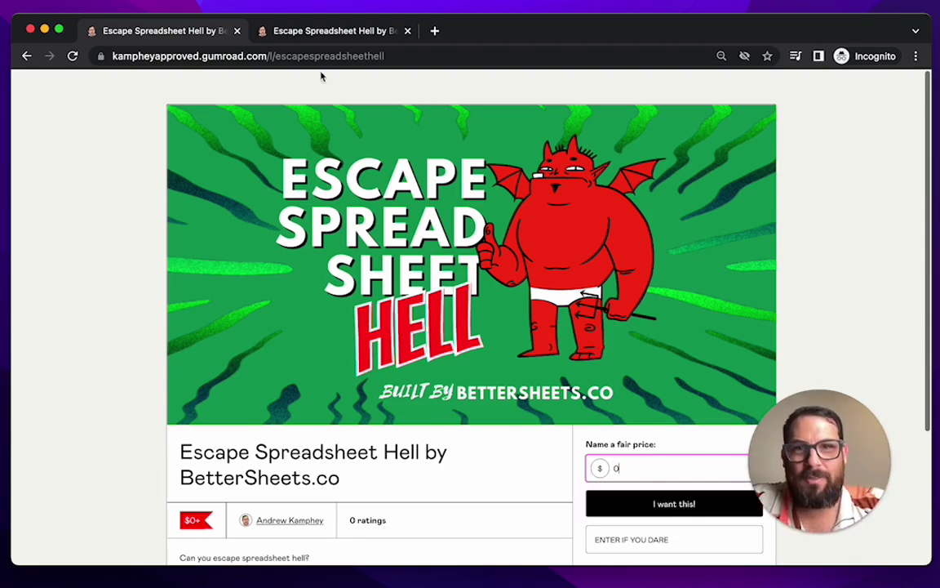
{"action": "left_click", "coordinate": [302, 32]}
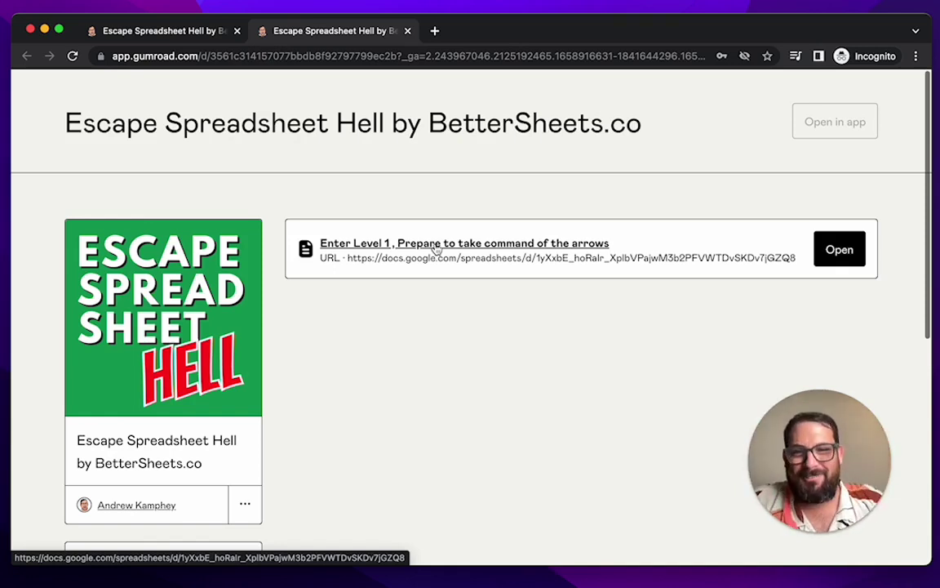
Open the Level 1 'Take Command of the Arrows' sheet and read its row-1 instructions.
{"action": "left_click", "coordinate": [437, 246]}
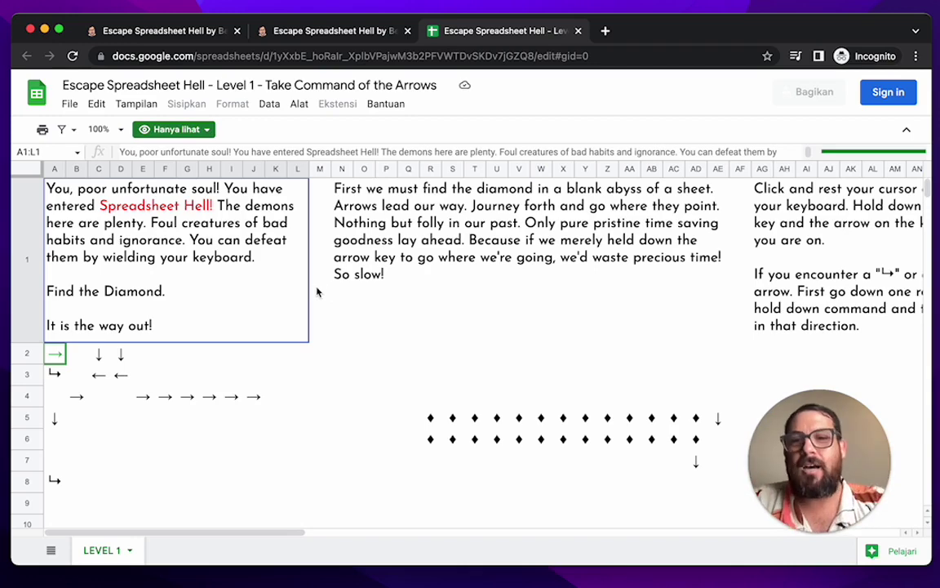
{"action": "left_click", "coordinate": [447, 265]}
{"action": "scroll", "coordinate": [453, 263], "scroll_direction": "right", "scroll_amount": 2}
{"action": "scroll", "coordinate": [456, 264], "scroll_direction": "right", "scroll_amount": 2}
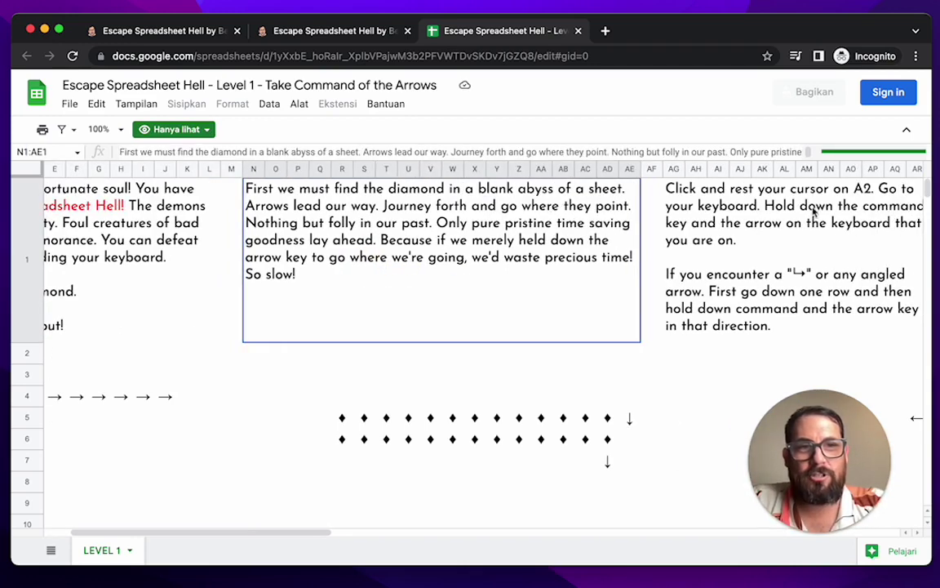
{"action": "left_click", "coordinate": [814, 211]}
{"action": "scroll", "coordinate": [775, 216], "scroll_direction": "right", "scroll_amount": 2}
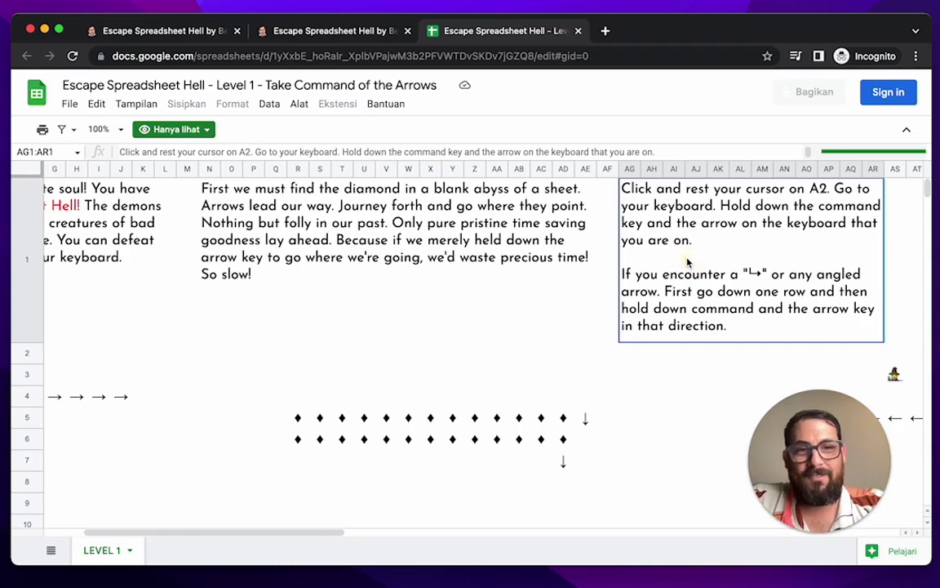
Start at the A2 arrow and follow it through C2 and C3 back to A3.
{"action": "key", "text": "super+Left"}
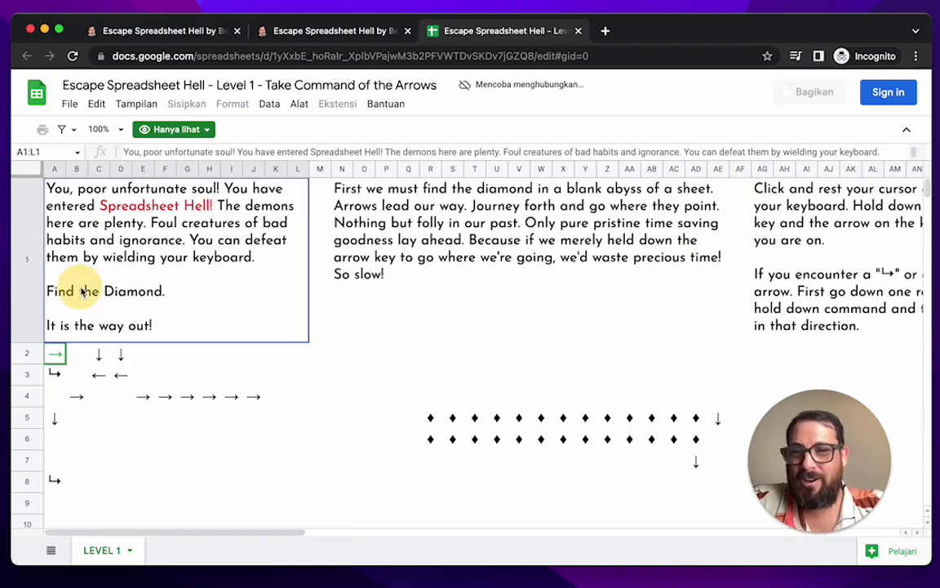
{"action": "key", "text": "Down"}
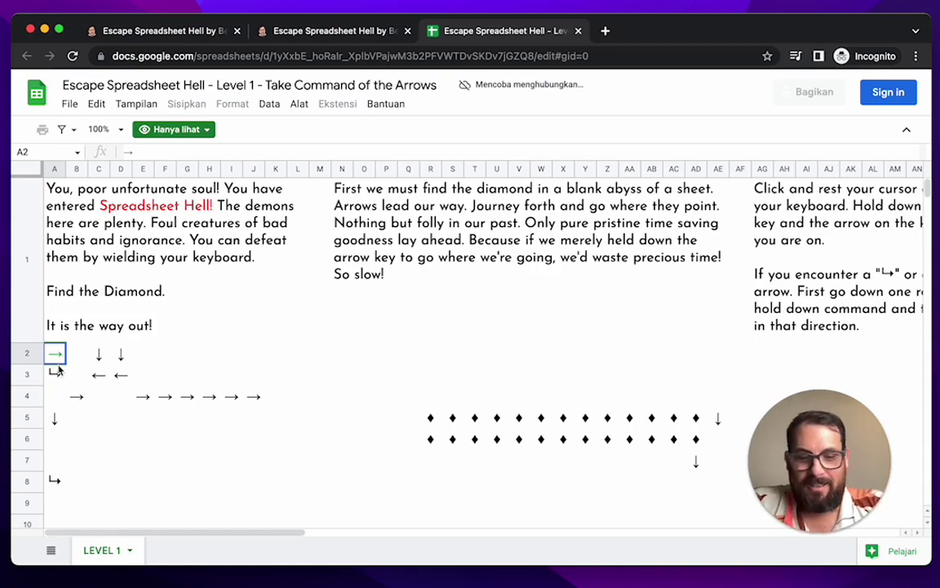
{"action": "key", "text": "super+Right"}
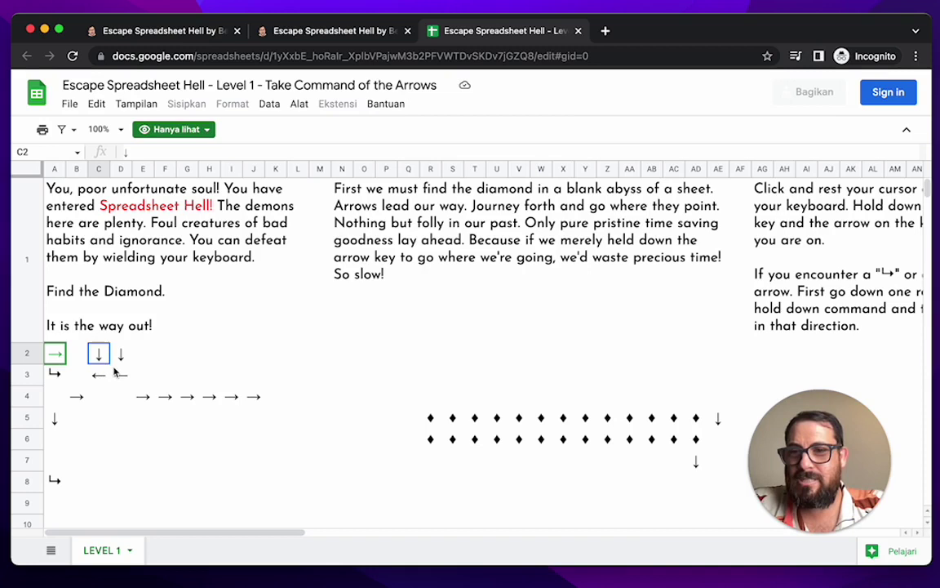
{"action": "key", "text": "Down"}
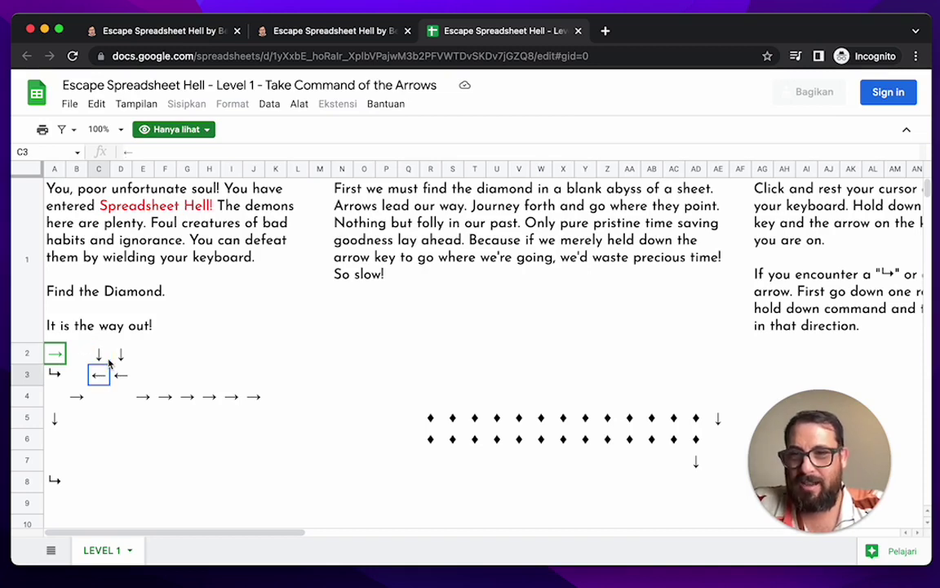
{"action": "key", "text": "Left"}
{"action": "key", "text": "Left"}
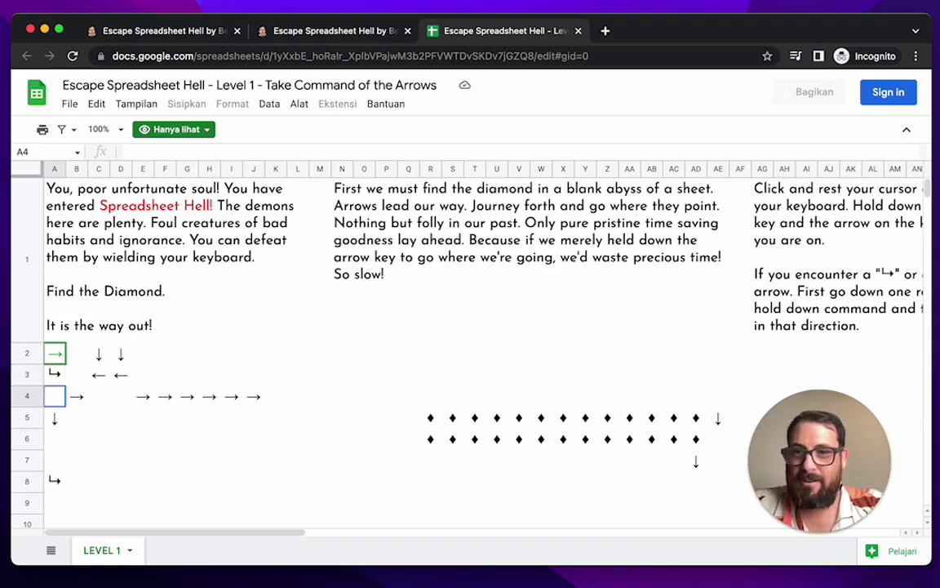
Continue along row 4 to CP4, then down and left to the down arrow in AE5.
{"action": "key", "text": "super+Right"}
{"action": "key", "text": "super+Right"}
{"action": "key", "text": "super+Right"}
{"action": "key", "text": "super+Right"}
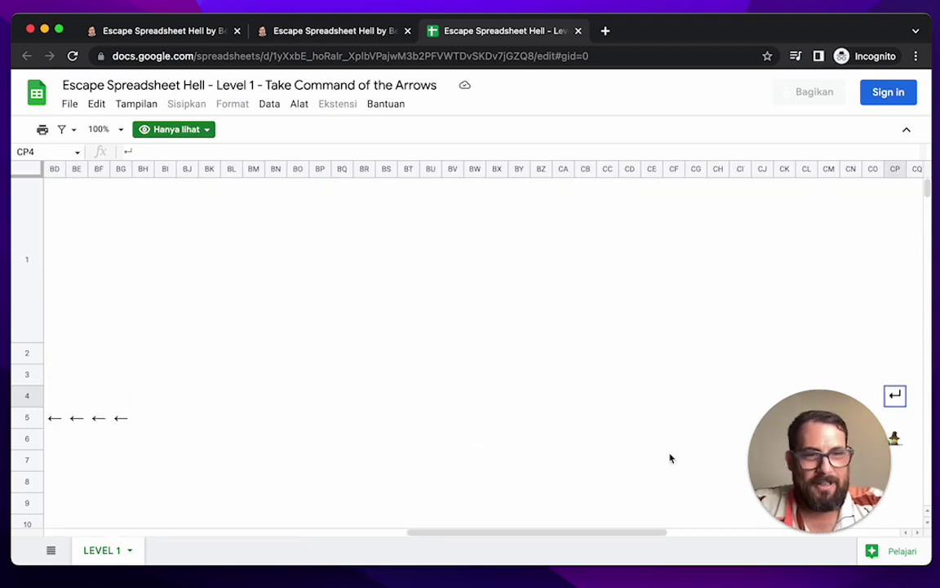
{"action": "left_click_drag", "start_coordinate": [798, 441], "coordinate": [699, 466]}
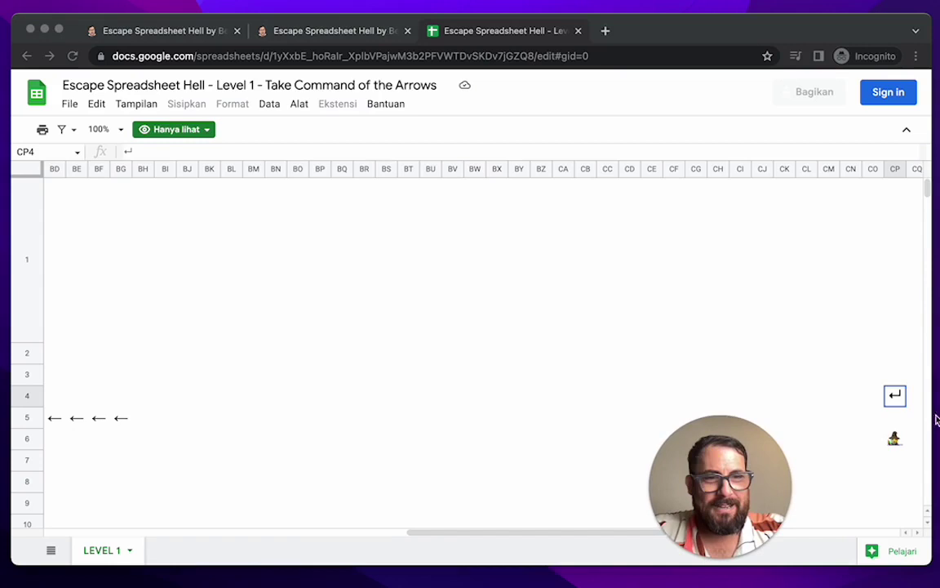
{"action": "left_click", "coordinate": [893, 395]}
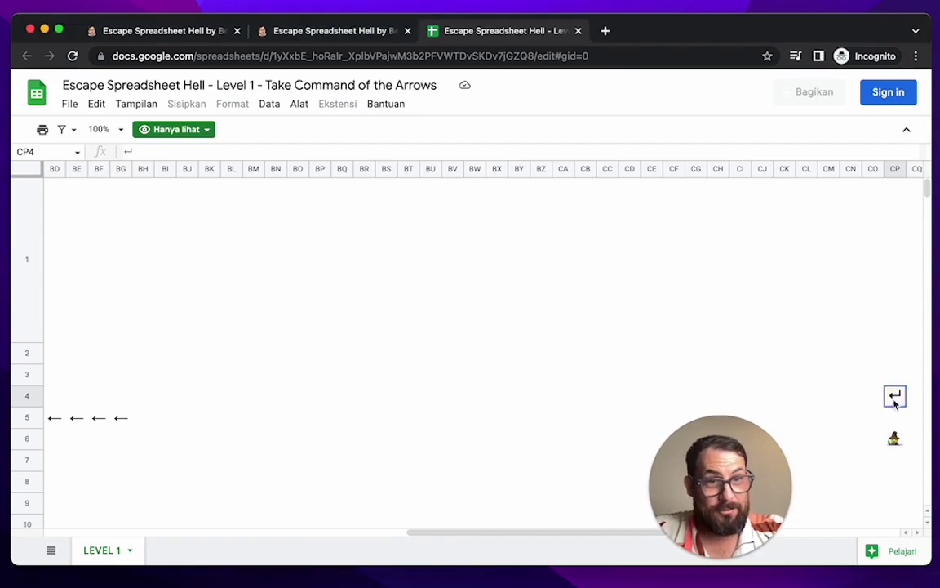
{"action": "key", "text": "Return"}
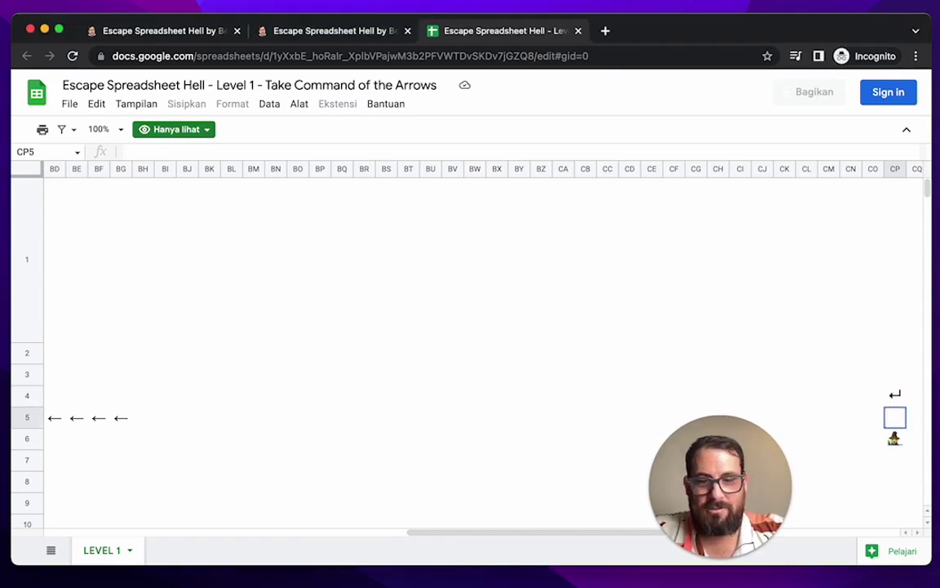
{"action": "key", "text": "super+Left"}
{"action": "key", "text": "super+Left"}
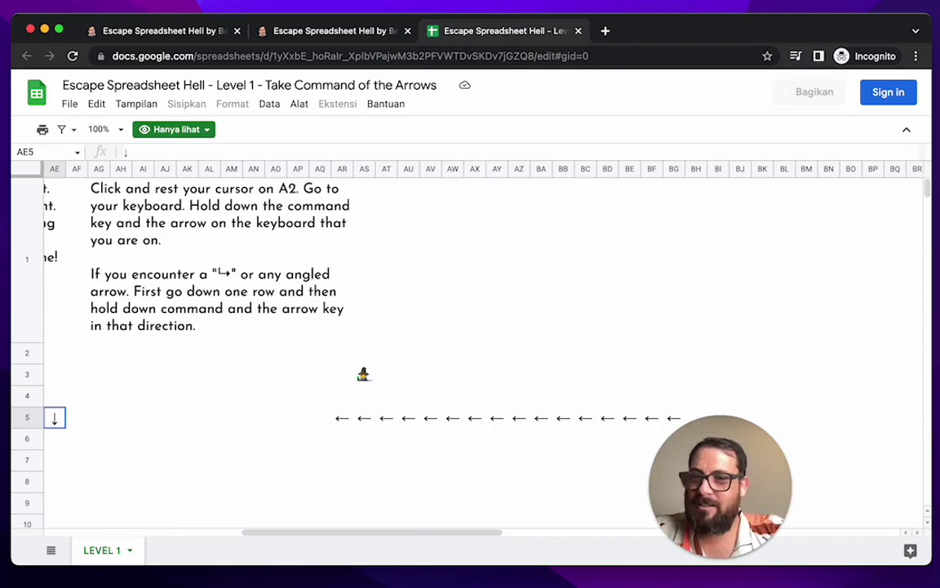
Follow the arrows from AE5 down to row 19000, right to column DW, and up to DW7.
{"action": "key", "text": "super+Down"}
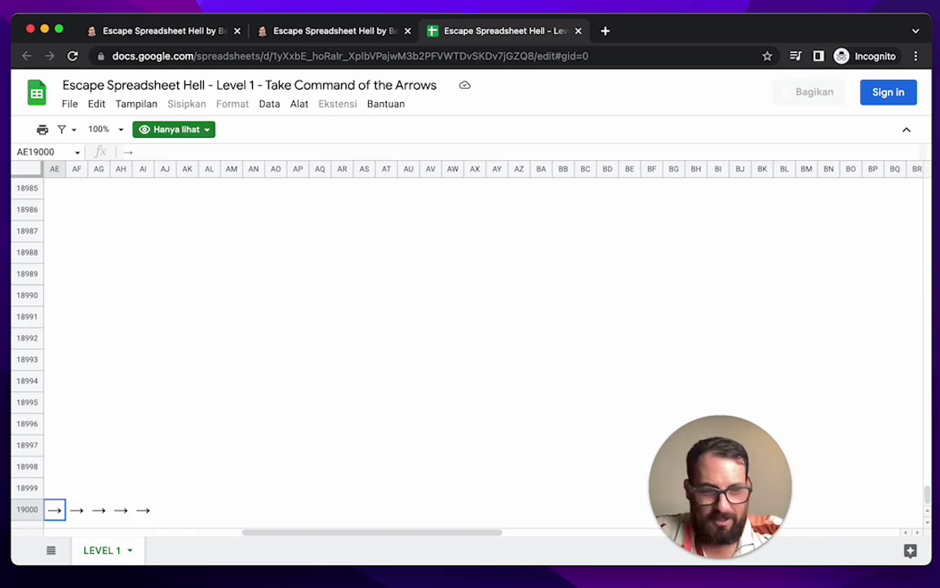
{"action": "key", "text": "ctrl+Right"}
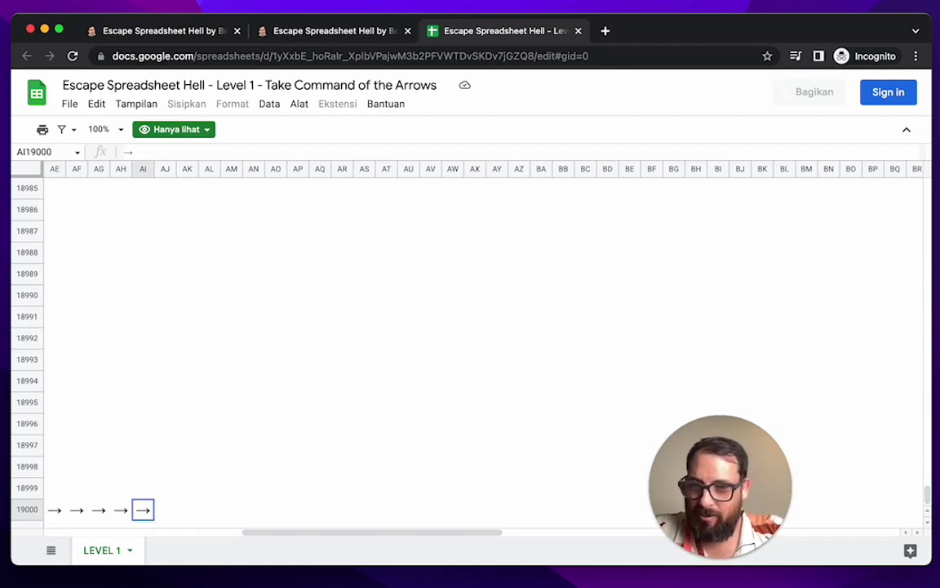
{"action": "key", "text": "ctrl+Right"}
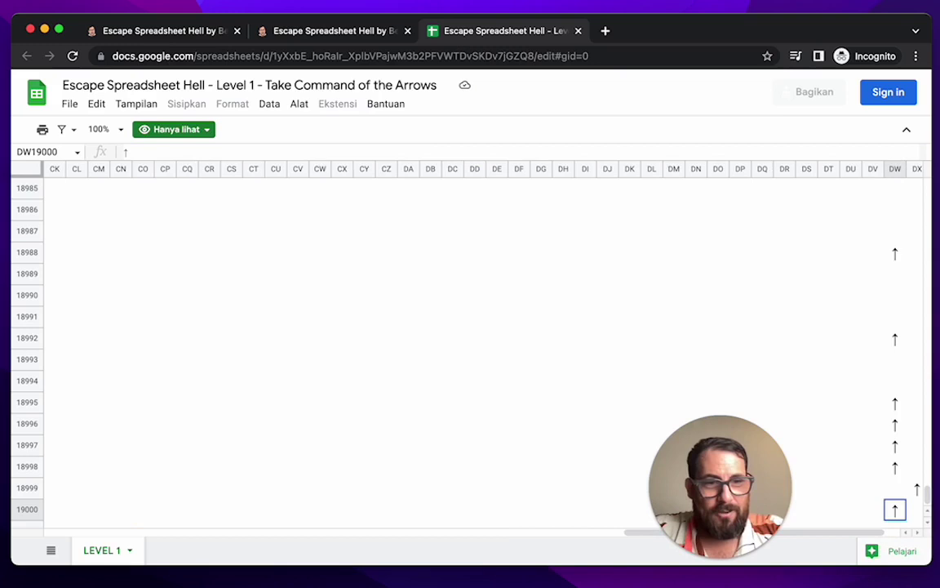
{"action": "key", "text": "ctrl+Up"}
{"action": "key", "text": "ctrl+Up"}
{"action": "key", "text": "ctrl+Up"}
{"action": "key", "text": "ctrl+Up"}
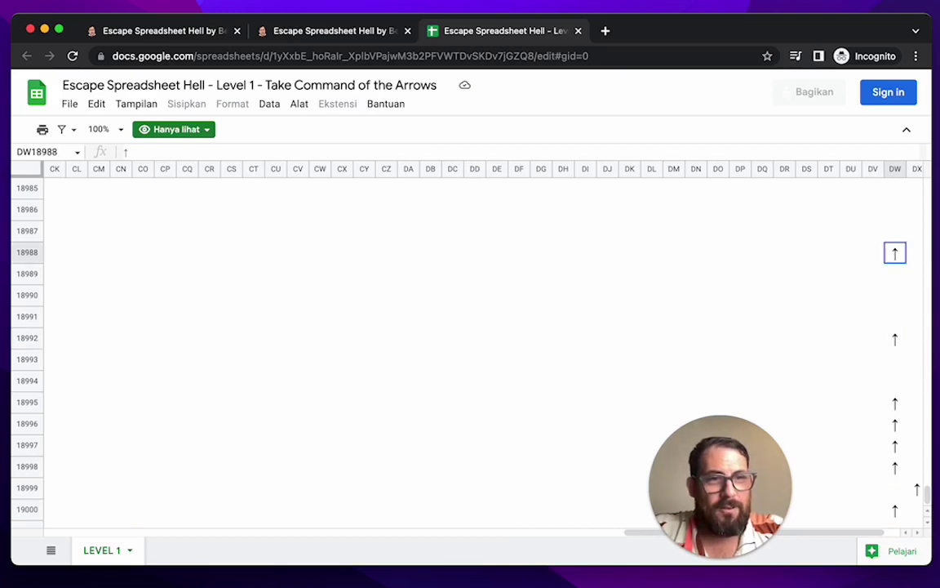
{"action": "key", "text": "ctrl+Up"}
{"action": "key", "text": "ctrl+Up"}
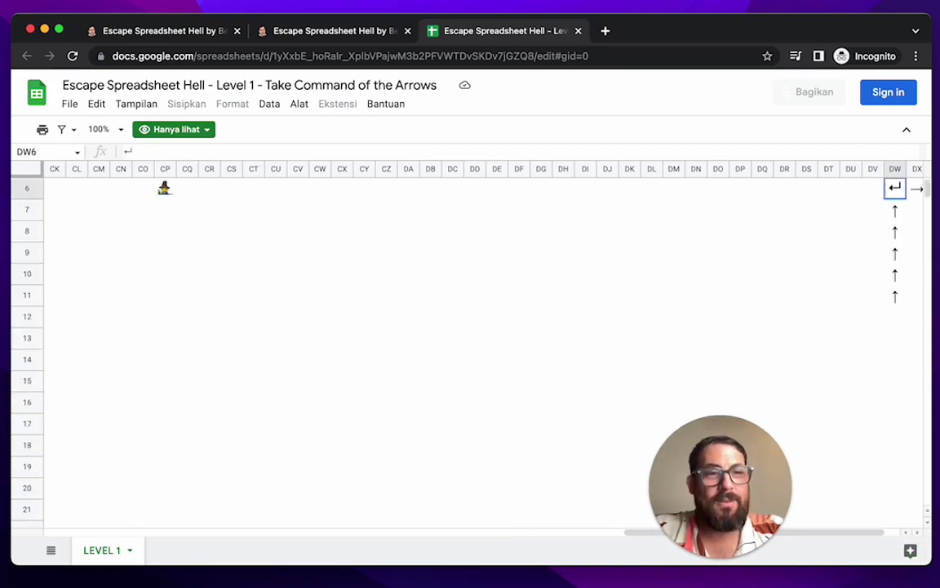
{"action": "key", "text": "Down"}
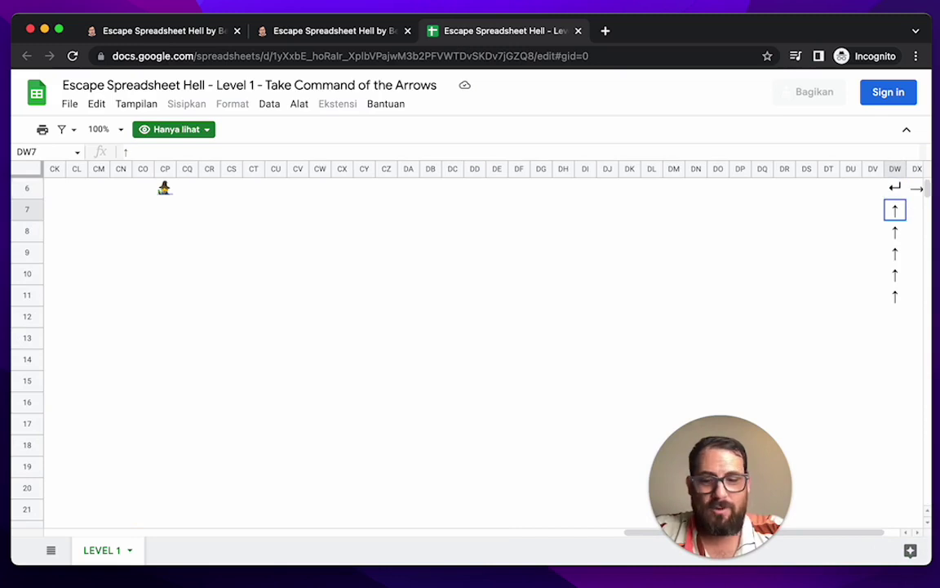
Follow row 7 to AD7, down to AD18999, across to DX, up to DZ6 and down column DZ.
{"action": "key", "text": "ctrl+Left"}
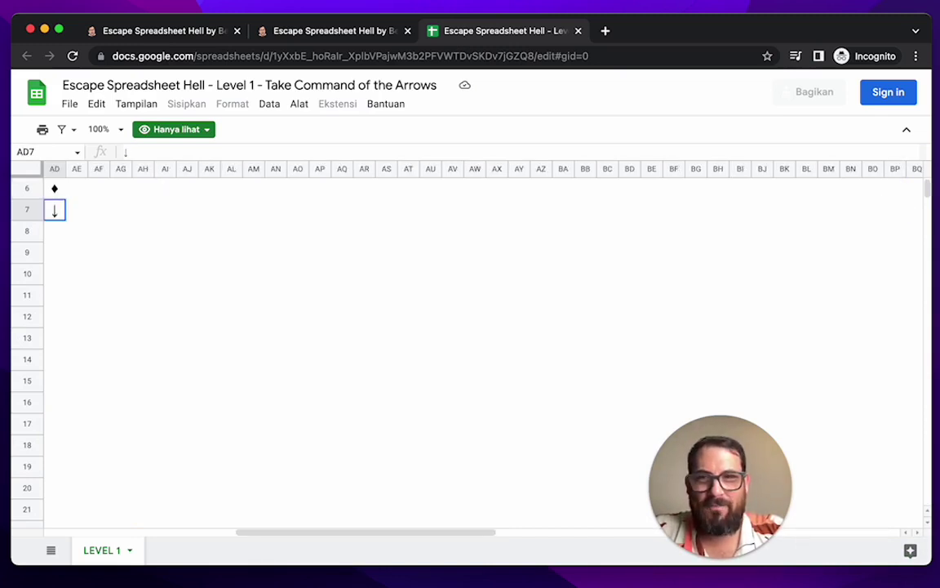
{"action": "key", "text": "ctrl+Down"}
{"action": "key", "text": "ctrl+Right"}
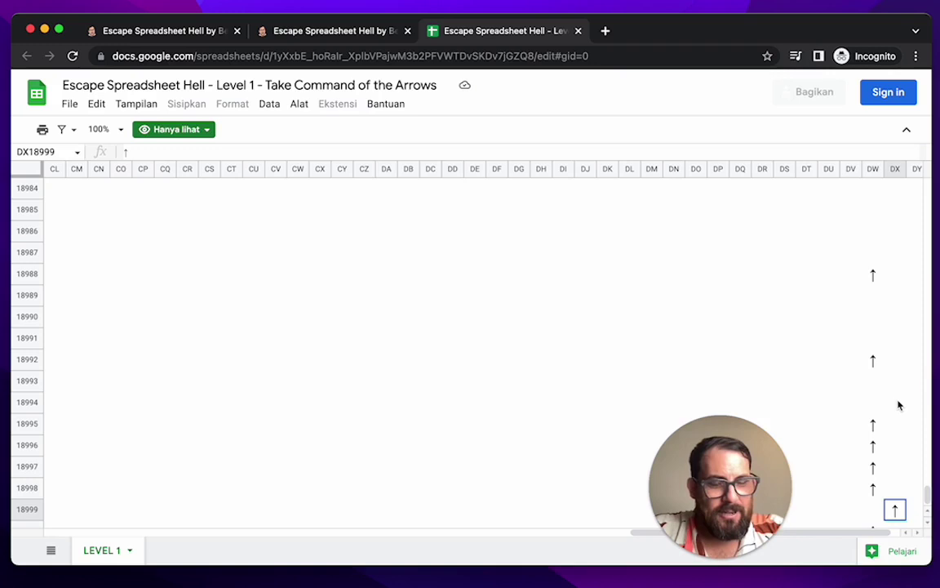
{"action": "key", "text": "ctrl+Up"}
{"action": "key", "text": "ctrl+Right"}
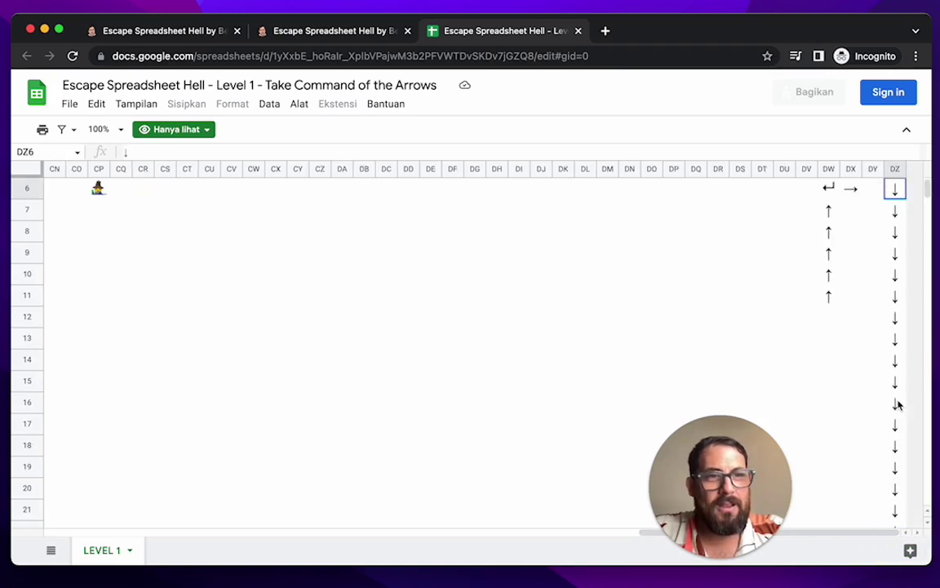
{"action": "key", "text": "ctrl+Down"}
{"action": "key", "text": "ctrl+Down"}
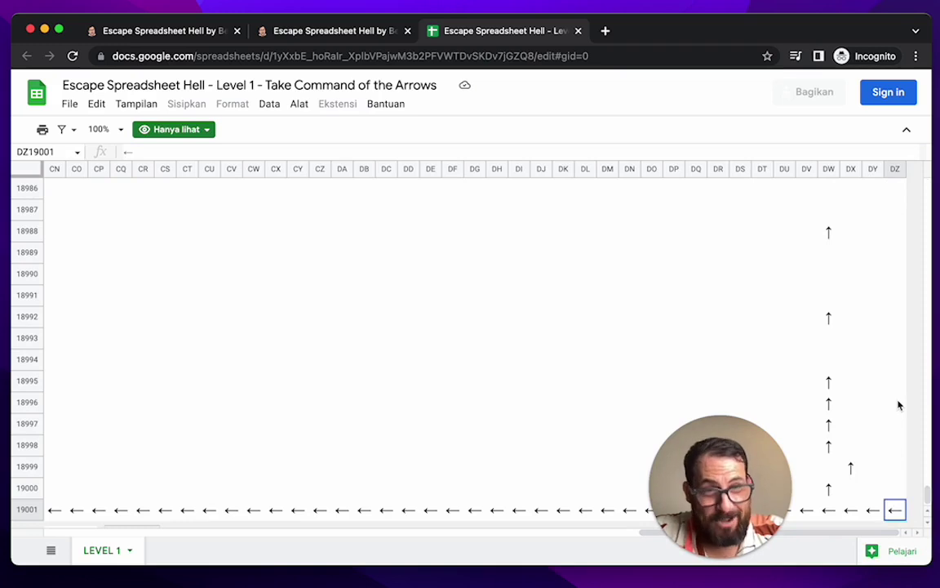
Follow row 19001 left to column A, up to A114, then right to the diamond in AV114.
{"action": "key", "text": "ctrl+Left"}
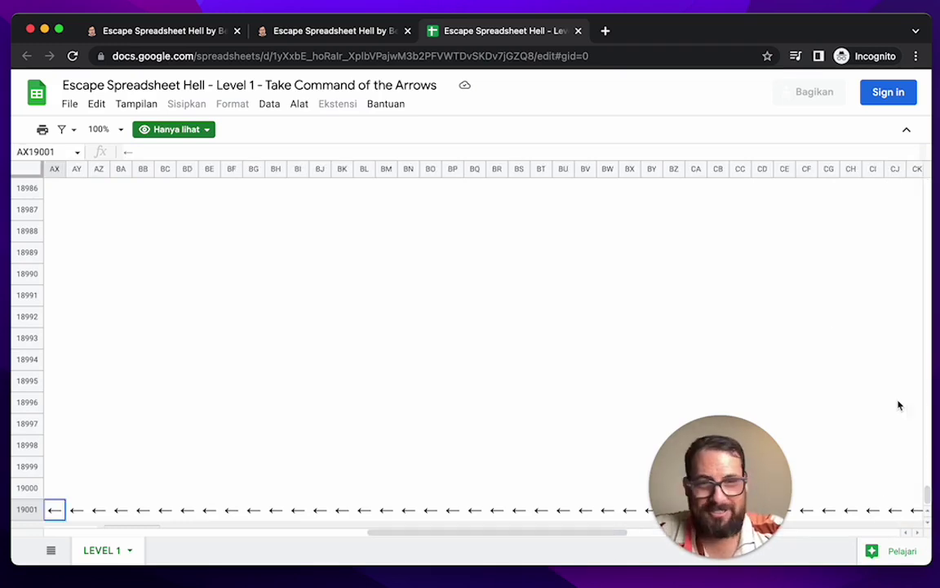
{"action": "key", "text": "ctrl+Left"}
{"action": "key", "text": "ctrl+Up"}
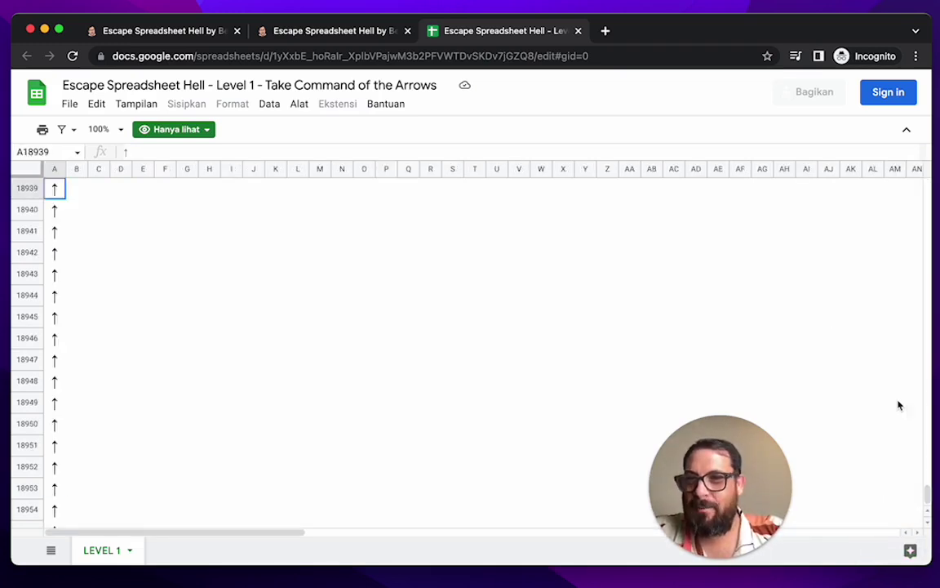
{"action": "key", "text": "ctrl+Up"}
{"action": "key", "text": "Down"}
{"action": "key", "text": "ctrl+Right"}
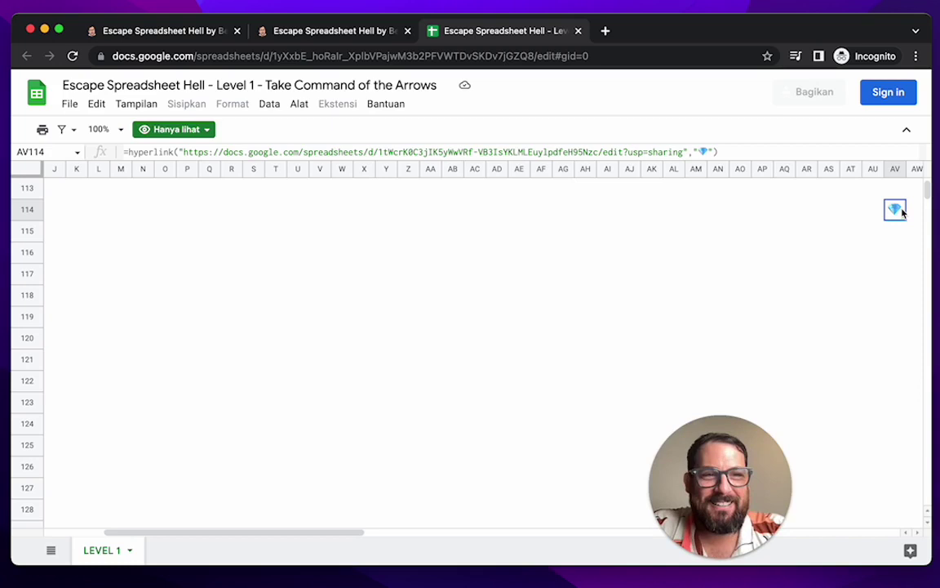
{"action": "mouse_move", "coordinate": [894, 209]}
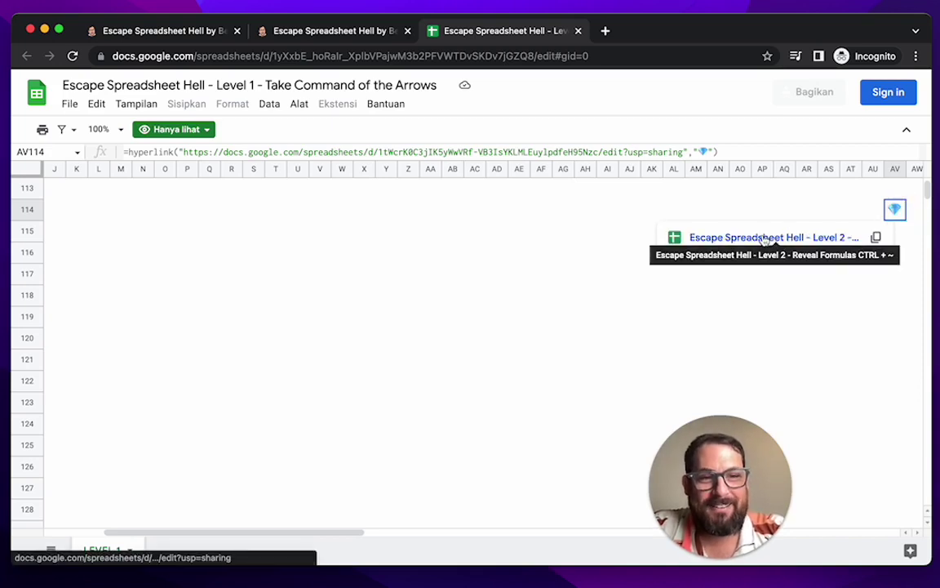
Open Level 2 and inspect the links behind doors B2, C2 and D2 plus the D1:F1 instructions.
{"action": "left_click", "coordinate": [763, 237]}
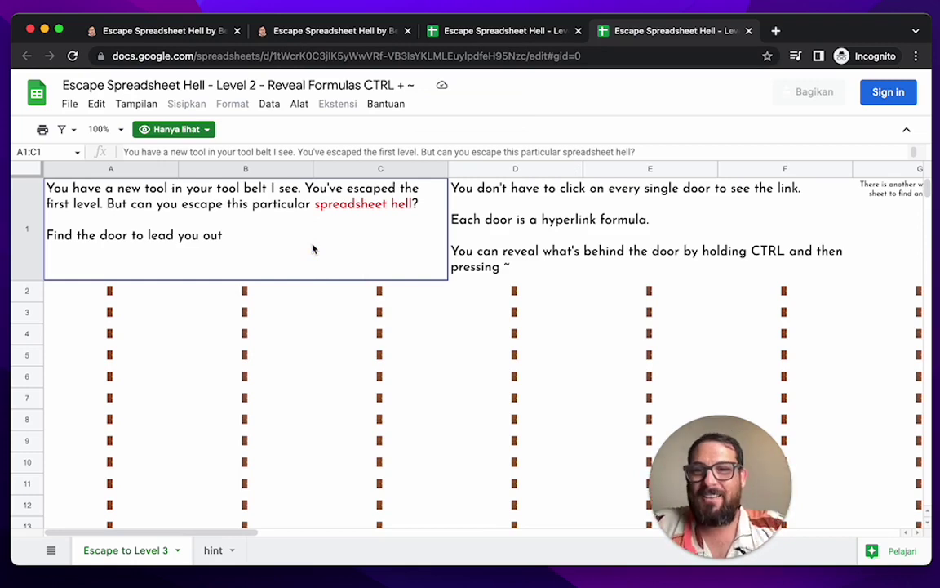
{"action": "left_click", "coordinate": [246, 292]}
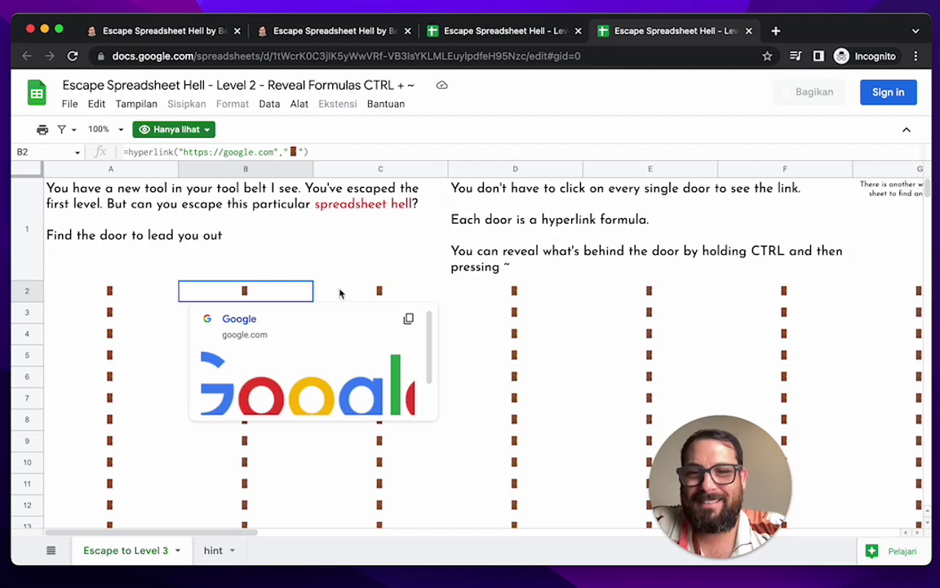
{"action": "left_click", "coordinate": [367, 292]}
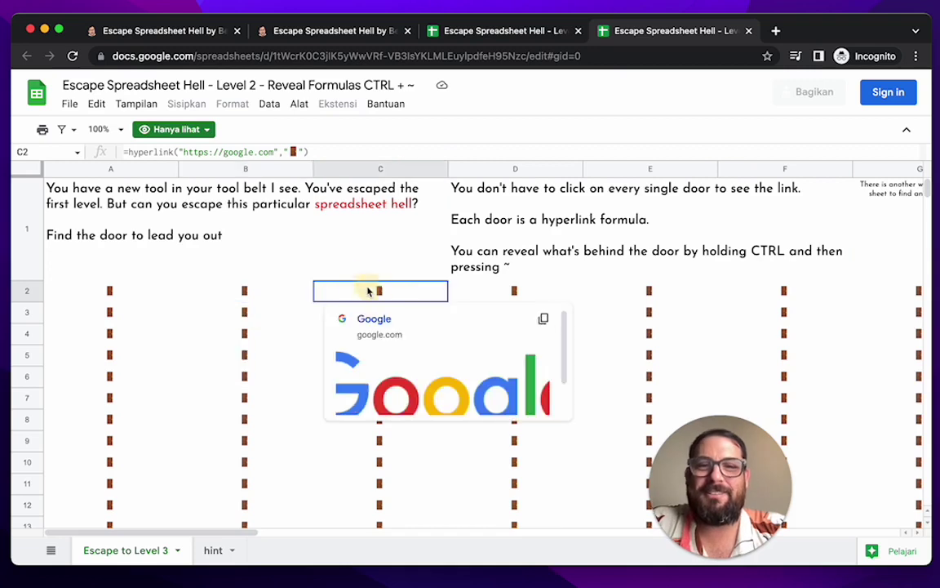
{"action": "left_click", "coordinate": [506, 292]}
{"action": "left_click", "coordinate": [516, 217]}
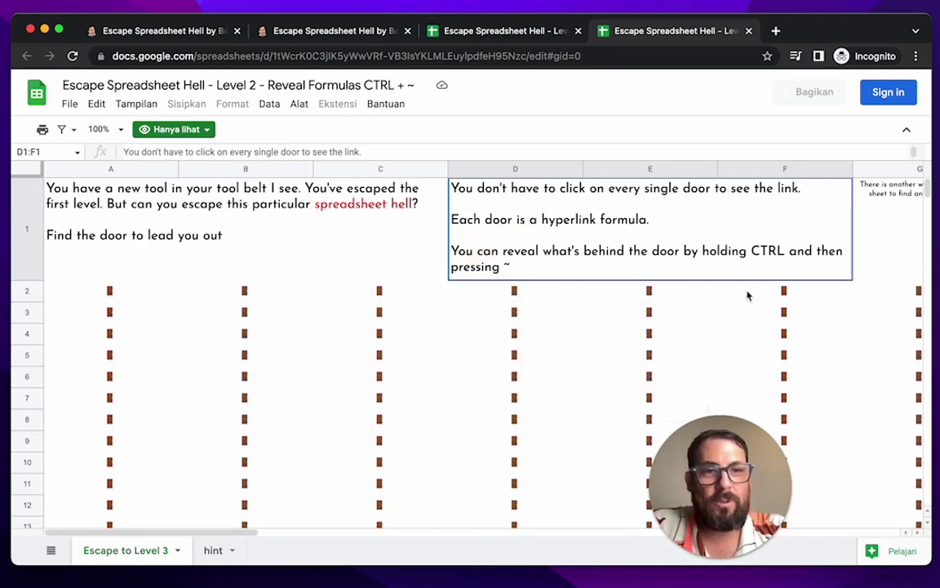
{"action": "left_click", "coordinate": [523, 292]}
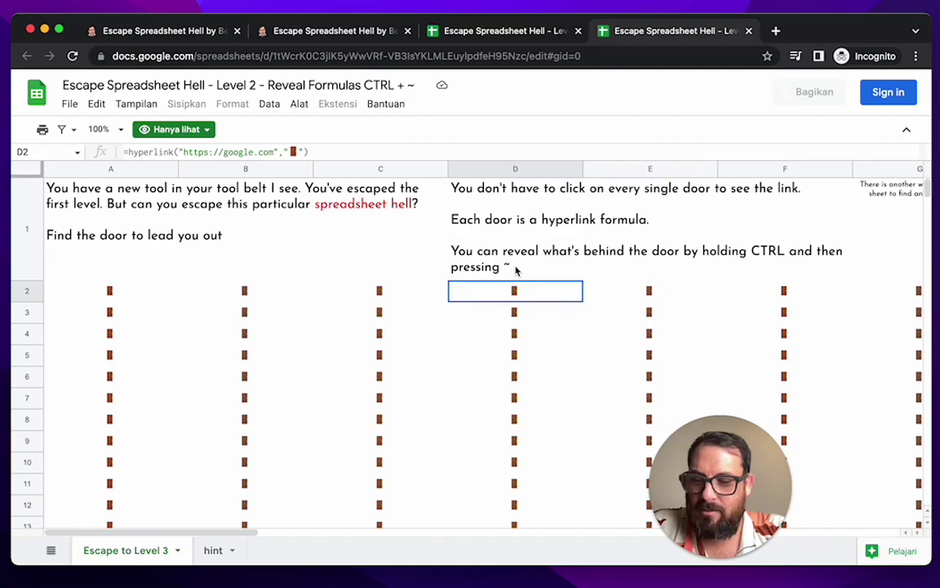
Show formulas with Ctrl+`, scan the door links, and read the G1 hint and hint sheet.
{"action": "key", "text": "ctrl+grave"}
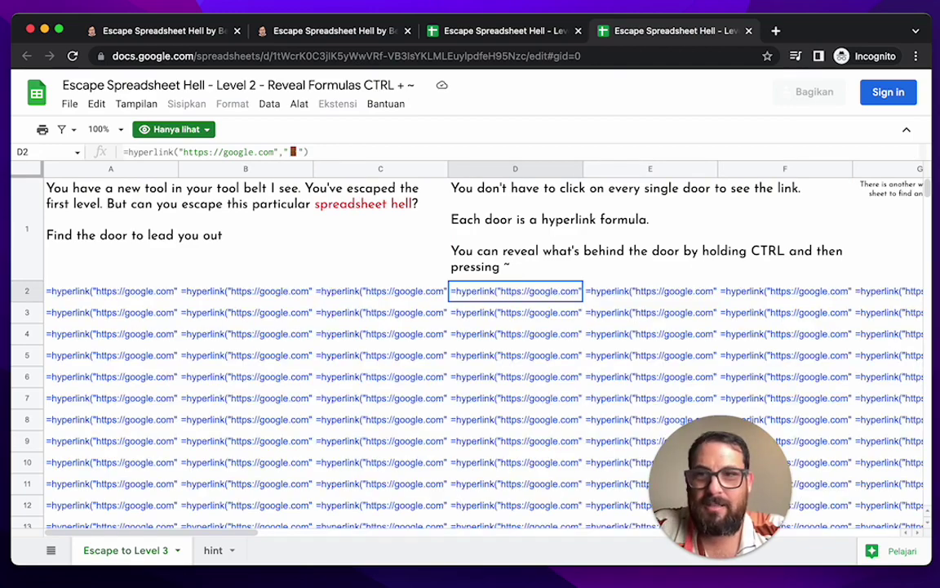
{"action": "key", "text": "ctrl+grave"}
{"action": "key", "text": "ctrl+grave"}
{"action": "key", "text": "ctrl+grave"}
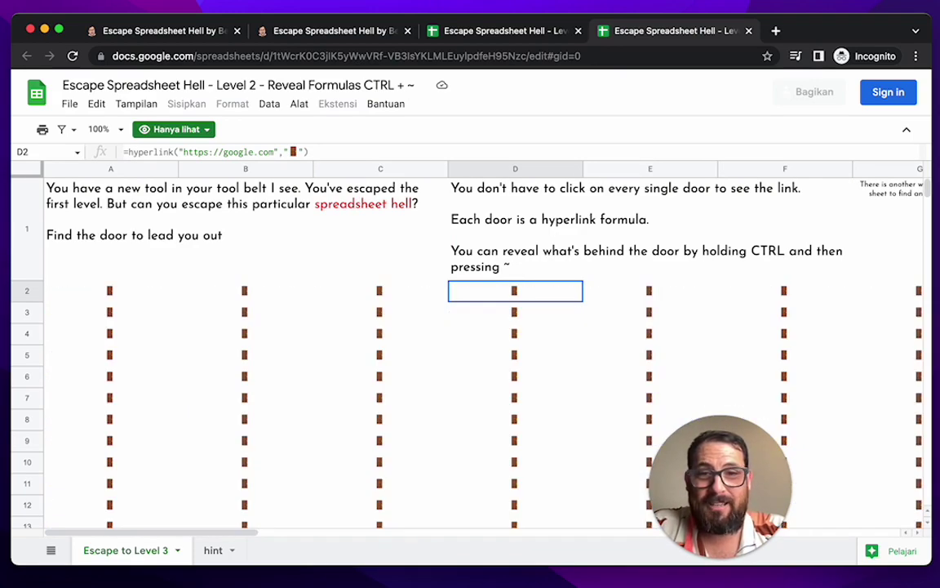
{"action": "key", "text": "ctrl+grave"}
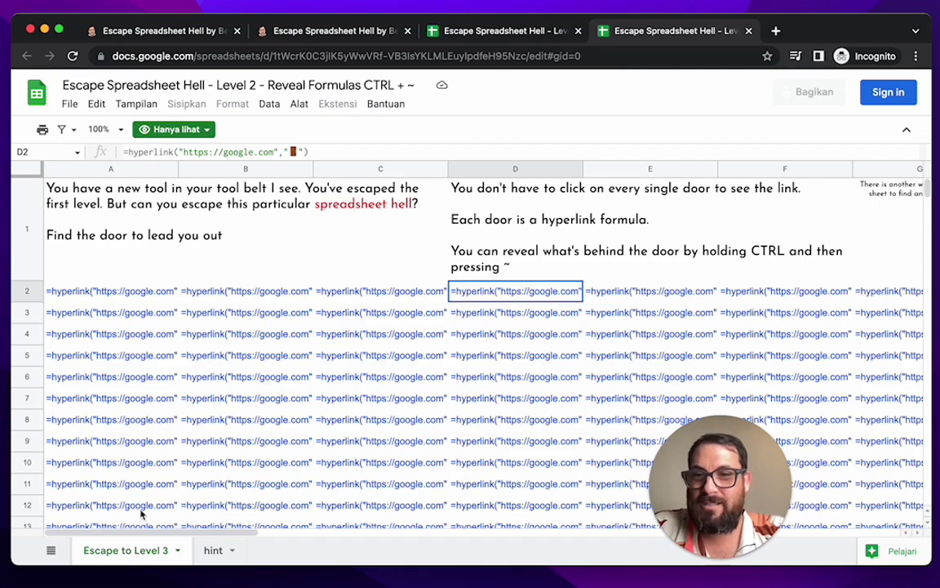
{"action": "mouse_move", "coordinate": [567, 343]}
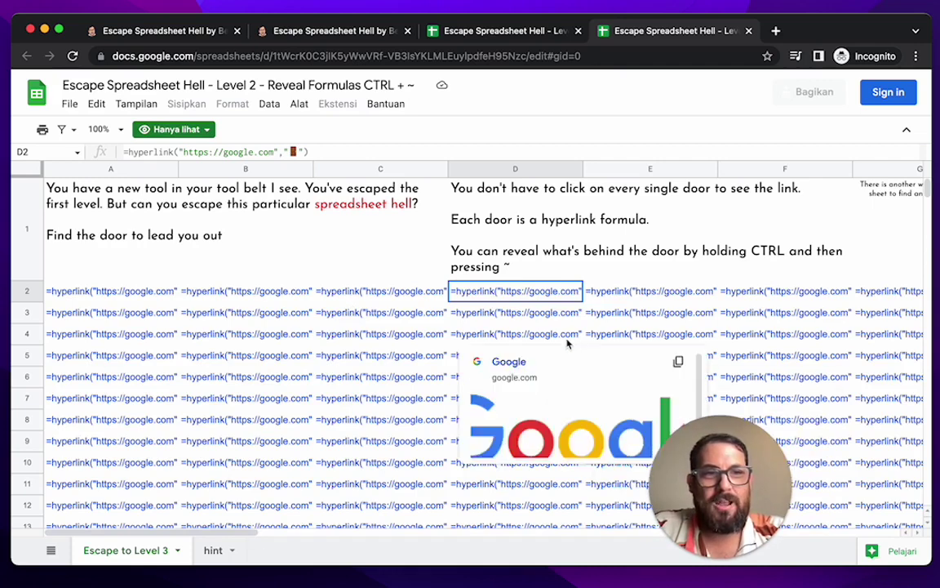
{"action": "scroll", "coordinate": [734, 245], "scroll_direction": "right", "scroll_amount": 1}
{"action": "left_click", "coordinate": [768, 193]}
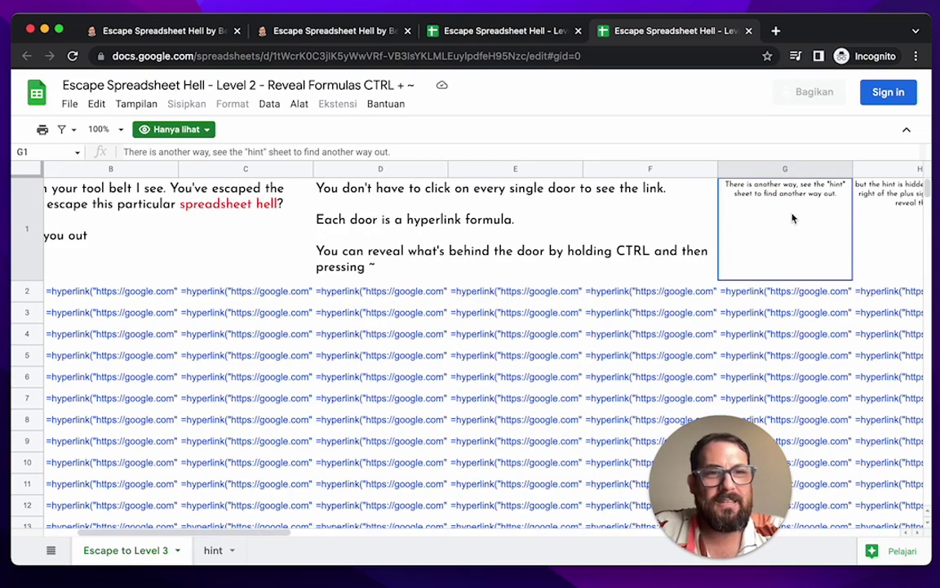
{"action": "scroll", "coordinate": [466, 372], "scroll_direction": "down", "scroll_amount": 4}
{"action": "scroll", "coordinate": [466, 371], "scroll_direction": "down", "scroll_amount": 4}
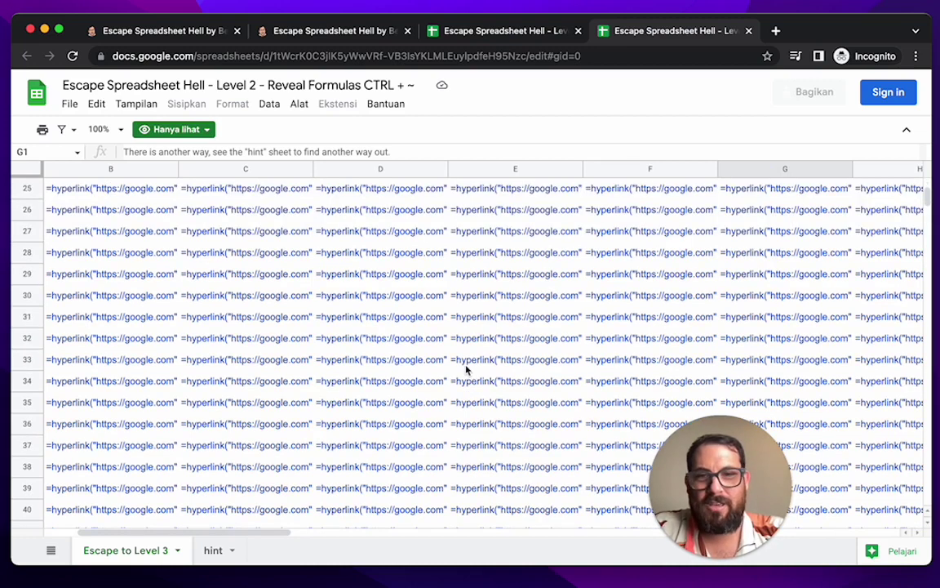
{"action": "scroll", "coordinate": [467, 369], "scroll_direction": "down", "scroll_amount": 3}
{"action": "scroll", "coordinate": [467, 370], "scroll_direction": "left", "scroll_amount": 1}
{"action": "scroll", "coordinate": [467, 369], "scroll_direction": "down", "scroll_amount": 1}
{"action": "scroll", "coordinate": [466, 370], "scroll_direction": "down", "scroll_amount": 1}
{"action": "scroll", "coordinate": [467, 370], "scroll_direction": "down", "scroll_amount": 1}
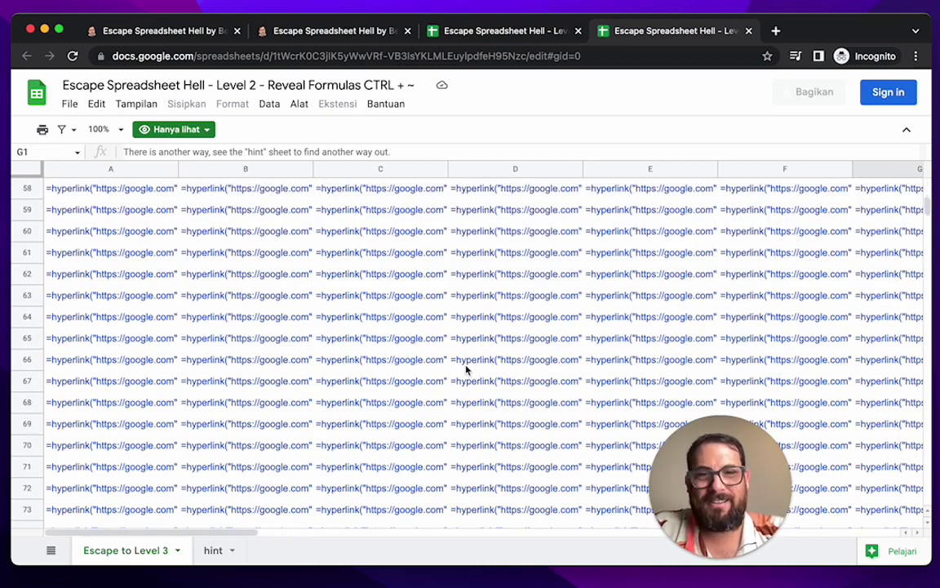
{"action": "scroll", "coordinate": [466, 370], "scroll_direction": "down", "scroll_amount": 4}
{"action": "scroll", "coordinate": [466, 369], "scroll_direction": "down", "scroll_amount": 3}
{"action": "scroll", "coordinate": [466, 370], "scroll_direction": "down", "scroll_amount": 10}
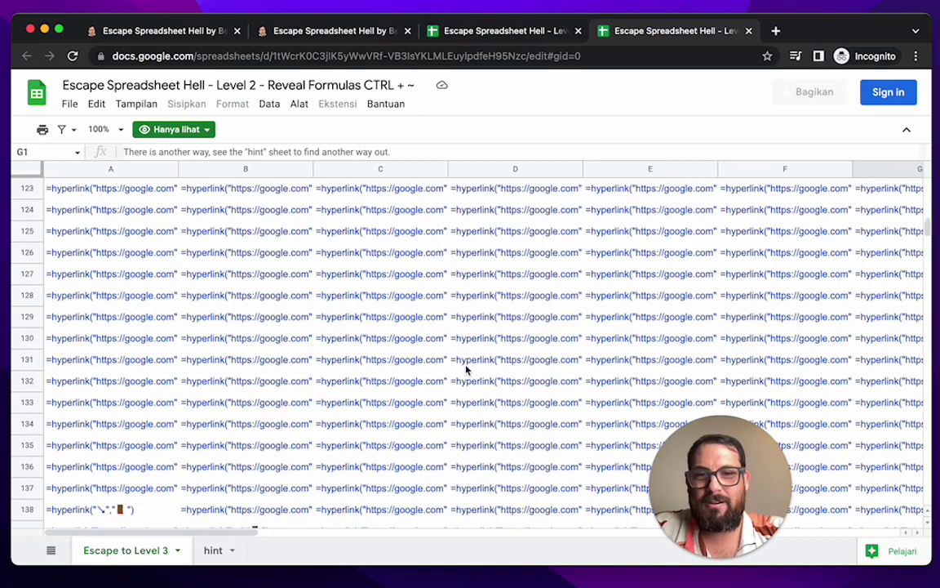
{"action": "scroll", "coordinate": [466, 369], "scroll_direction": "down", "scroll_amount": 4}
{"action": "scroll", "coordinate": [466, 370], "scroll_direction": "up", "scroll_amount": 4}
{"action": "scroll", "coordinate": [466, 369], "scroll_direction": "right", "scroll_amount": 9}
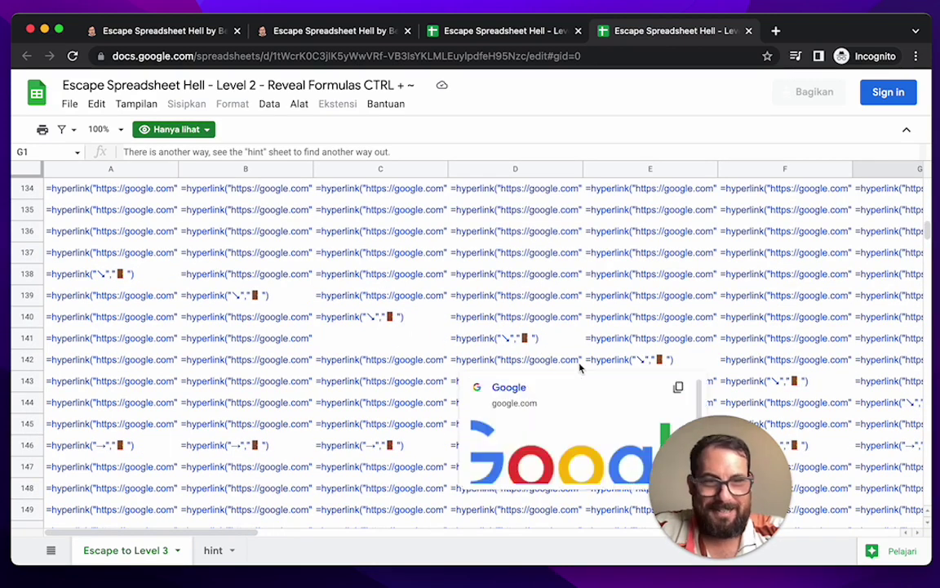
{"action": "scroll", "coordinate": [231, 399], "scroll_direction": "left", "scroll_amount": 3}
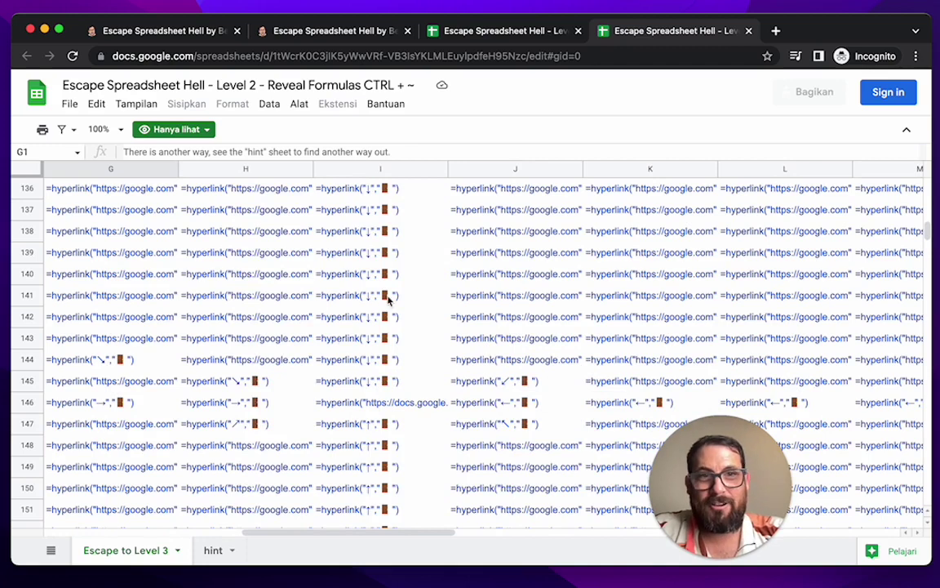
{"action": "scroll", "coordinate": [589, 260], "scroll_direction": "up", "scroll_amount": 20}
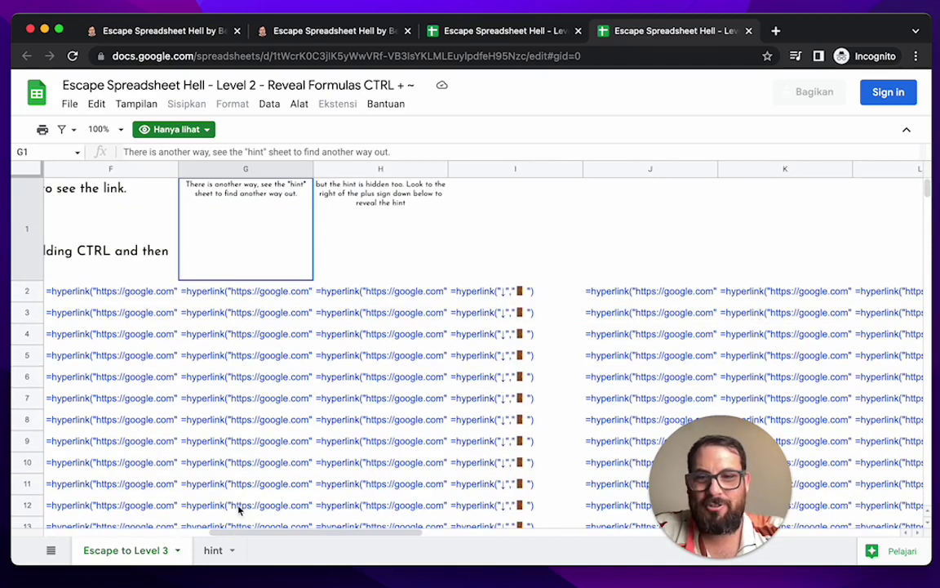
{"action": "left_click", "coordinate": [212, 550]}
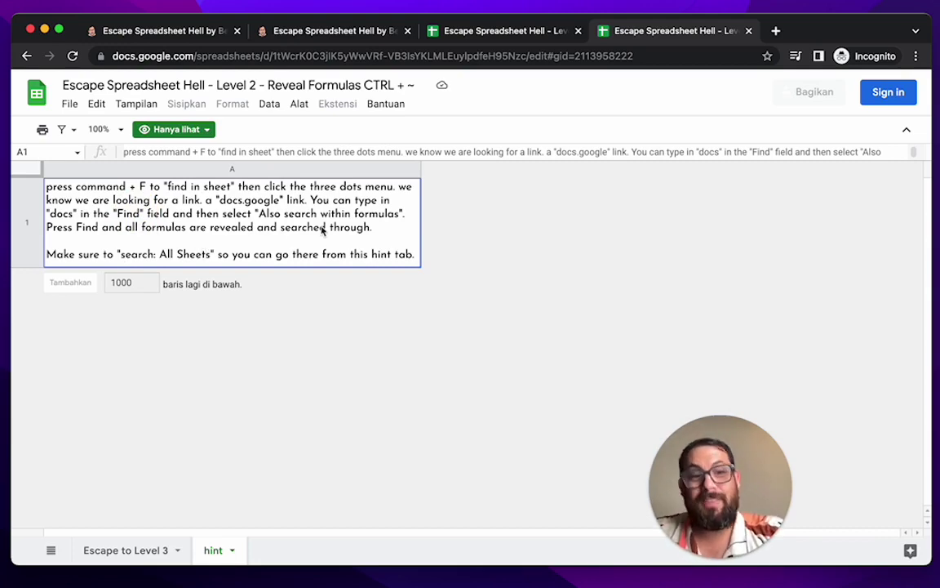
{"action": "left_click", "coordinate": [165, 550]}
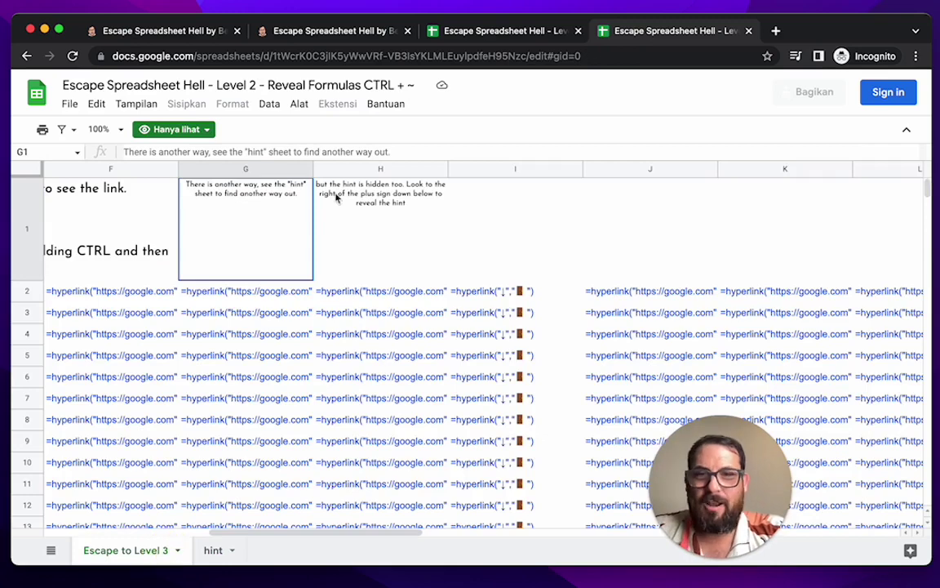
Scroll down to the docs.google link in I146 and open the Level 3 spreadsheet.
{"action": "scroll", "coordinate": [493, 326], "scroll_direction": "down", "scroll_amount": 5}
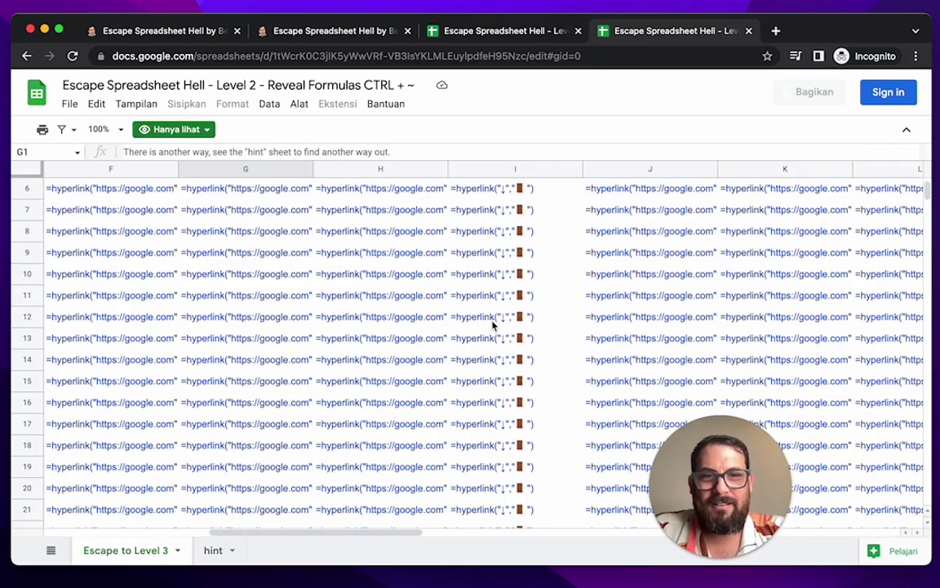
{"action": "scroll", "coordinate": [510, 325], "scroll_direction": "down", "scroll_amount": 3}
{"action": "scroll", "coordinate": [510, 326], "scroll_direction": "down", "scroll_amount": 5}
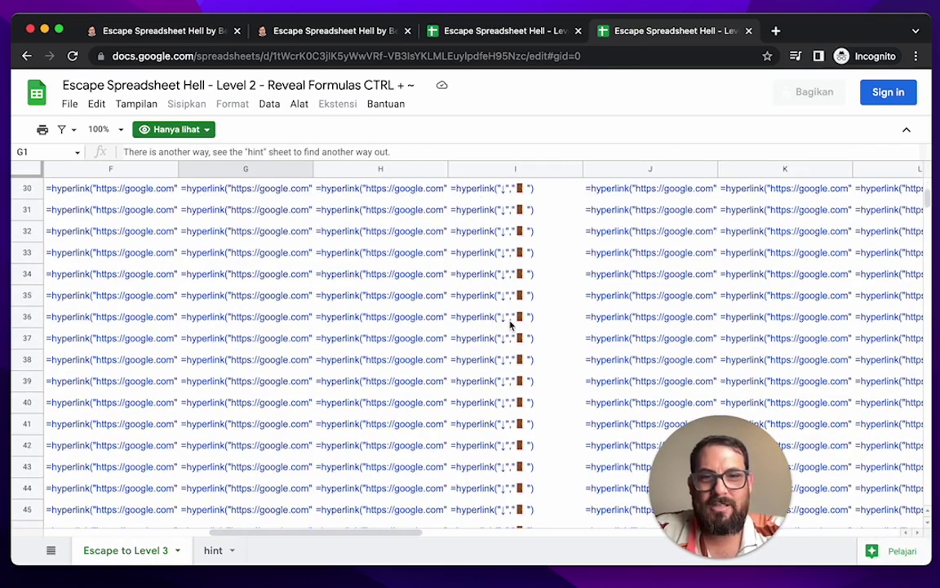
{"action": "scroll", "coordinate": [510, 330], "scroll_direction": "down", "scroll_amount": 5}
{"action": "scroll", "coordinate": [510, 343], "scroll_direction": "down", "scroll_amount": 5}
{"action": "scroll", "coordinate": [510, 343], "scroll_direction": "down", "scroll_amount": 5}
{"action": "scroll", "coordinate": [510, 343], "scroll_direction": "down", "scroll_amount": 5}
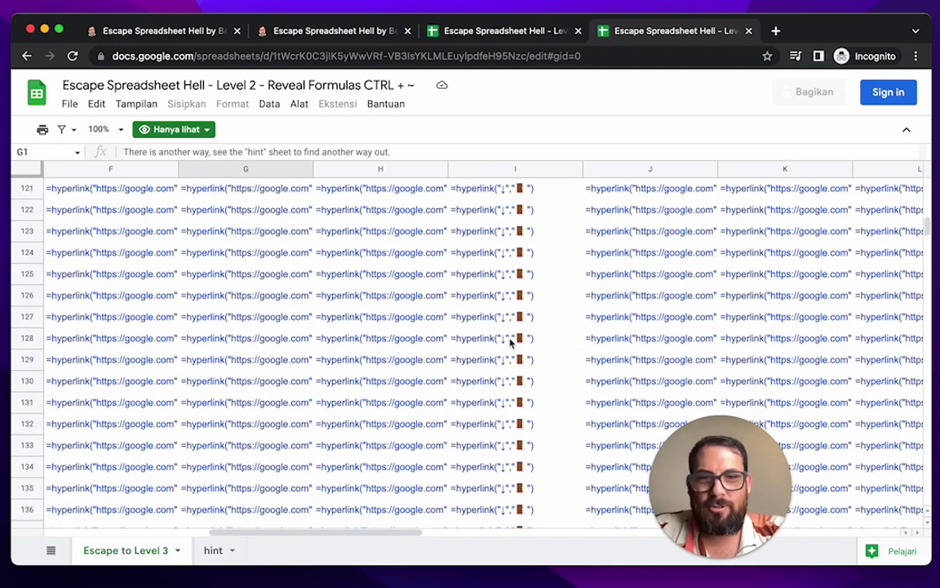
{"action": "scroll", "coordinate": [510, 343], "scroll_direction": "down", "scroll_amount": 5}
{"action": "scroll", "coordinate": [510, 343], "scroll_direction": "down", "scroll_amount": 5}
{"action": "scroll", "coordinate": [518, 329], "scroll_direction": "up", "scroll_amount": 3}
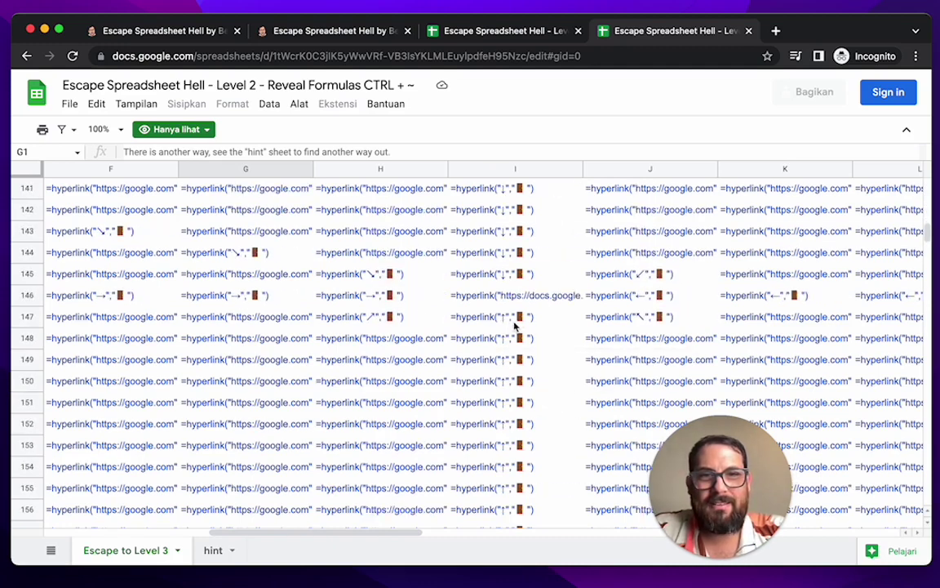
{"action": "left_click", "coordinate": [526, 296]}
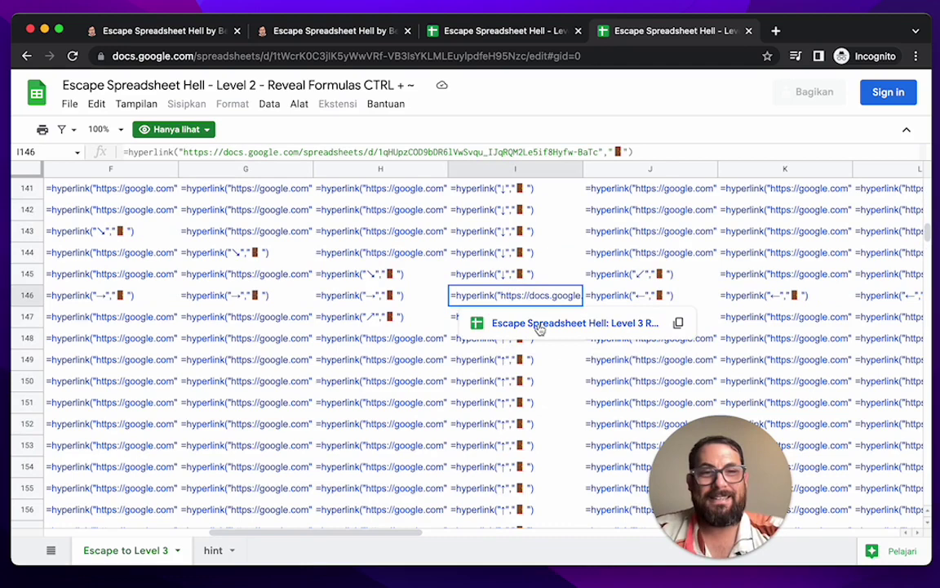
{"action": "left_click", "coordinate": [537, 325]}
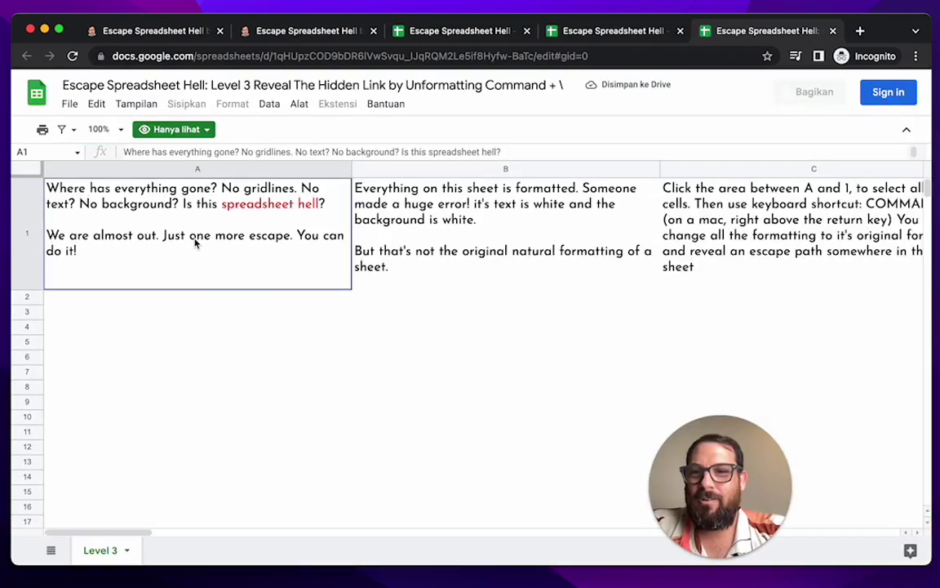
{"action": "left_click", "coordinate": [172, 239]}
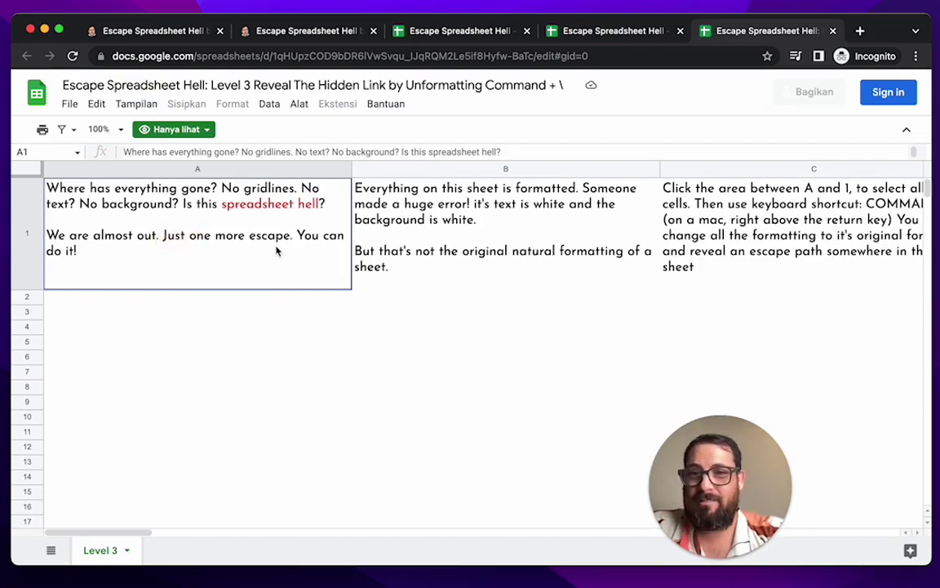
{"action": "left_click", "coordinate": [369, 251]}
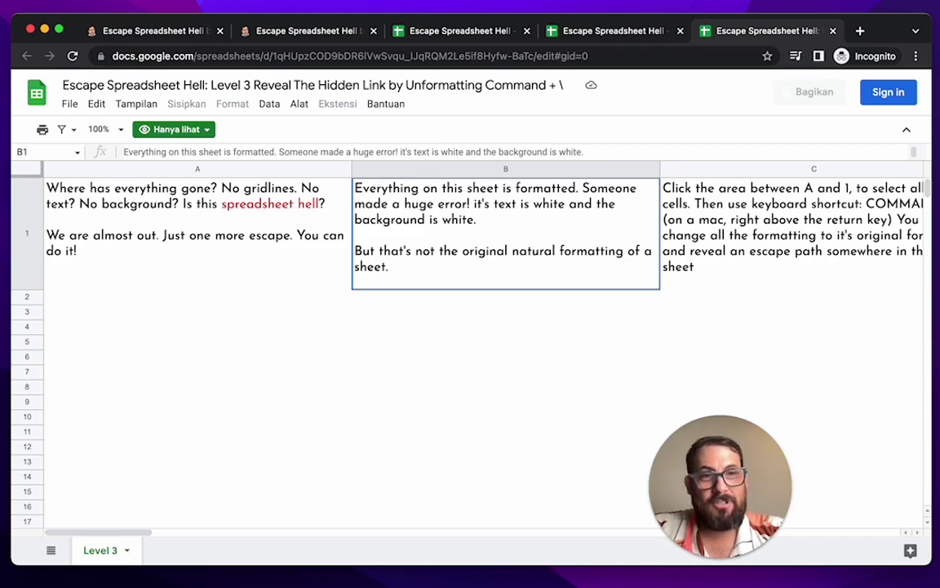
{"action": "key", "text": "Right"}
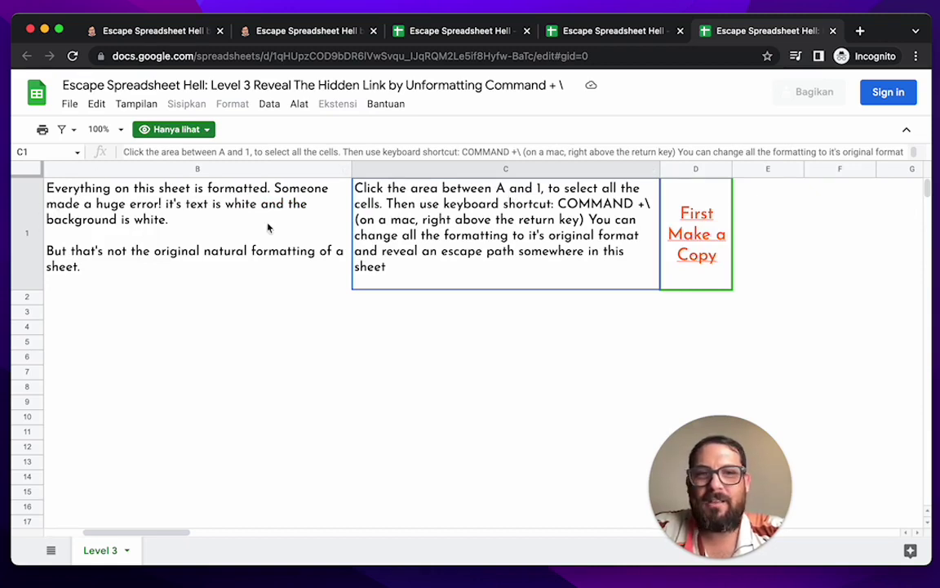
{"action": "left_click", "coordinate": [20, 171]}
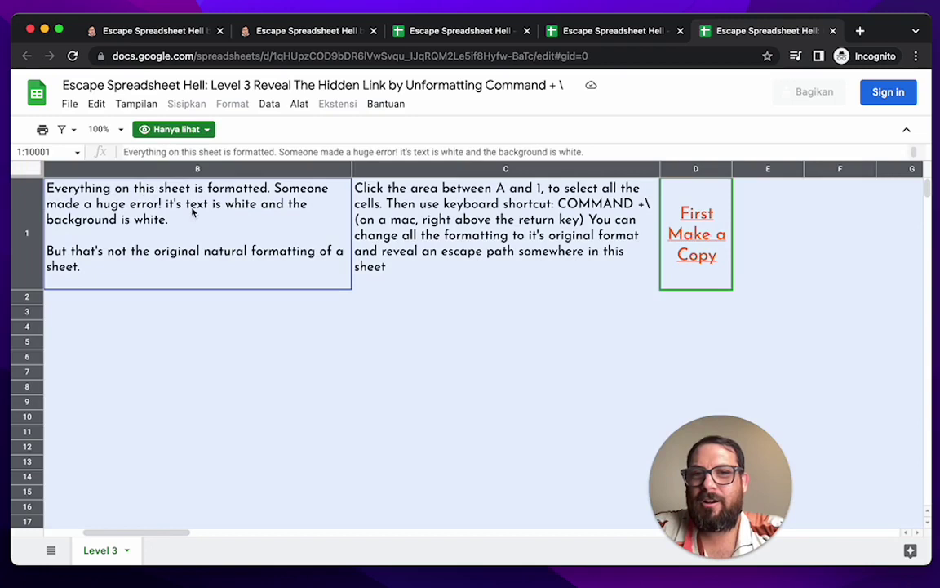
{"action": "left_click", "coordinate": [412, 231]}
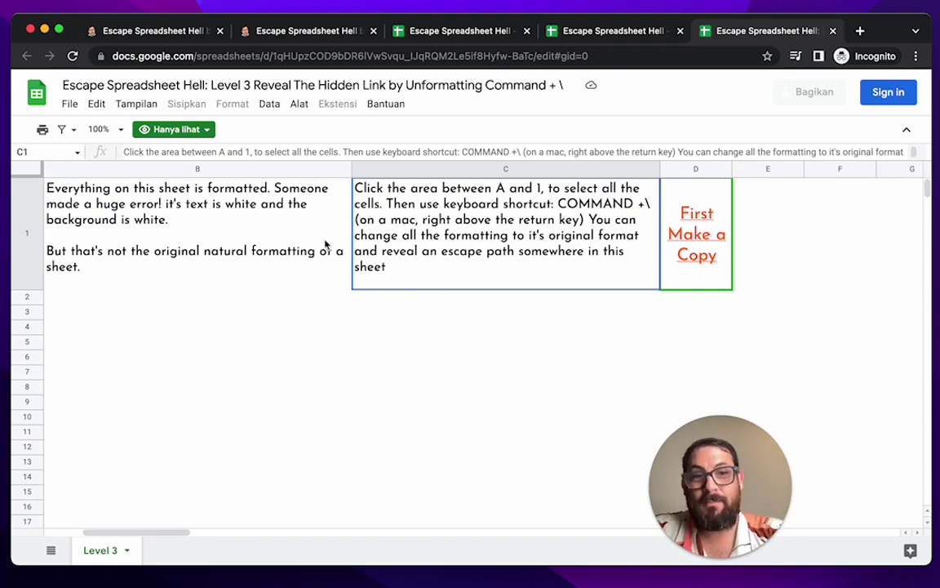
{"action": "left_click", "coordinate": [715, 267]}
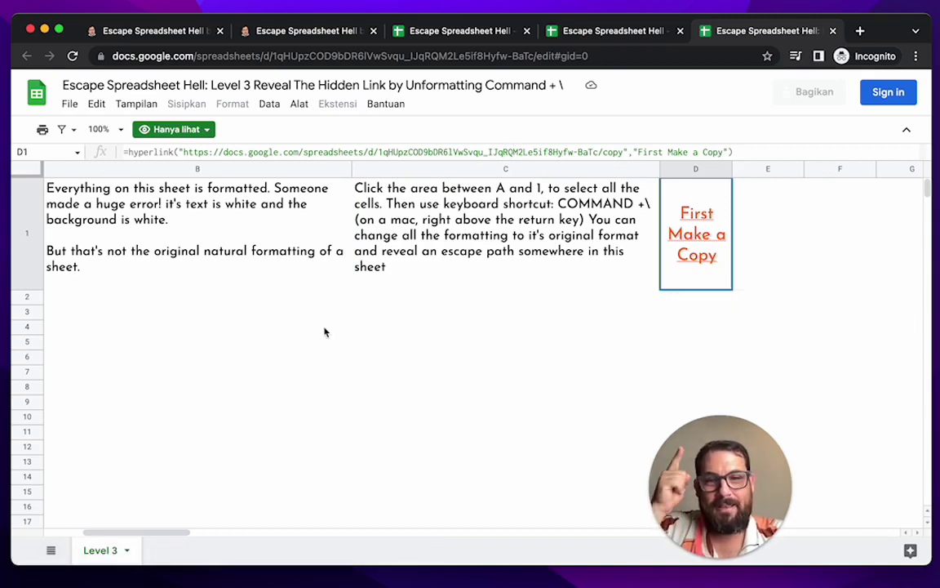
Make an editable copy of the Level 3 spreadsheet via its 'First Make a Copy' link.
{"action": "left_click", "coordinate": [714, 257]}
{"action": "left_click", "coordinate": [713, 306]}
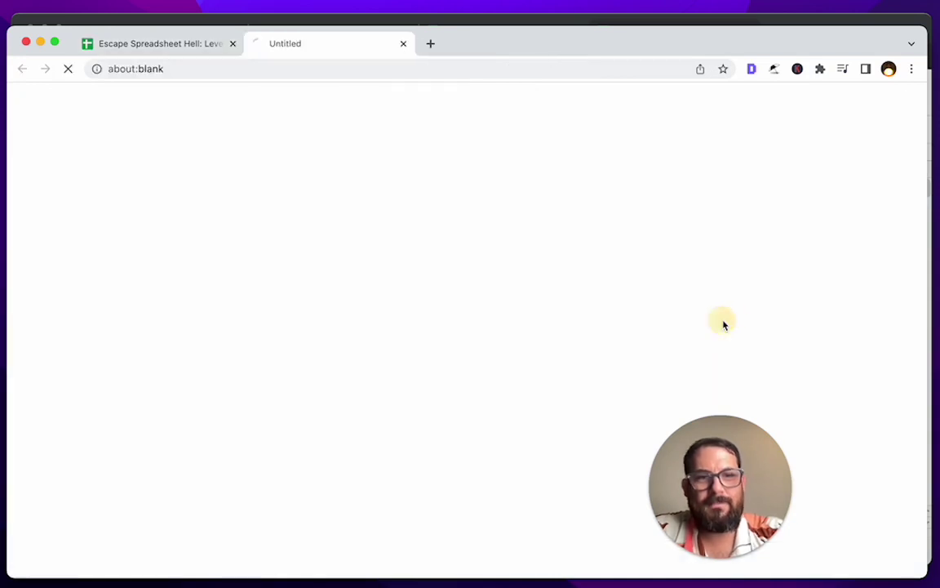
{"action": "left_click", "coordinate": [261, 343]}
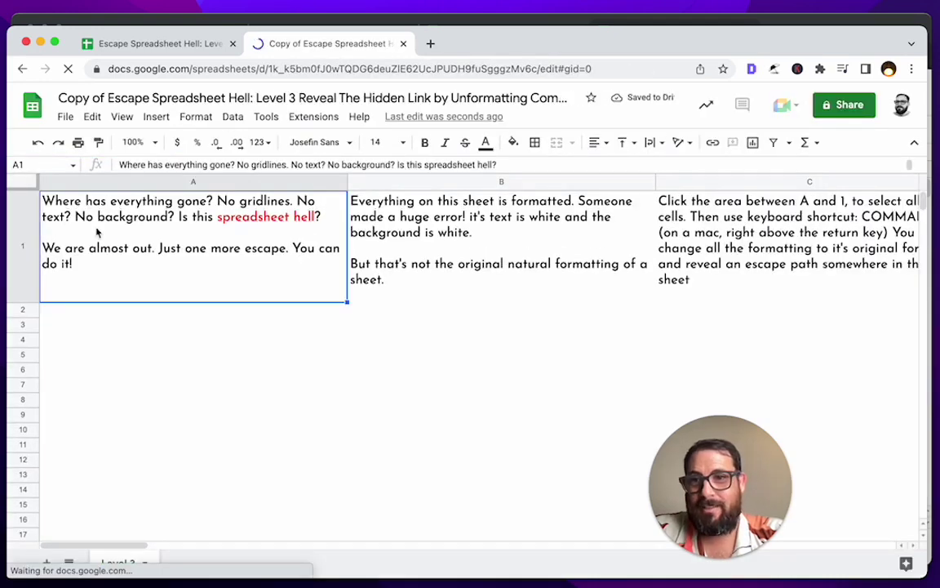
Select every cell in the copied sheet and scroll right to column D.
{"action": "left_click", "coordinate": [24, 182]}
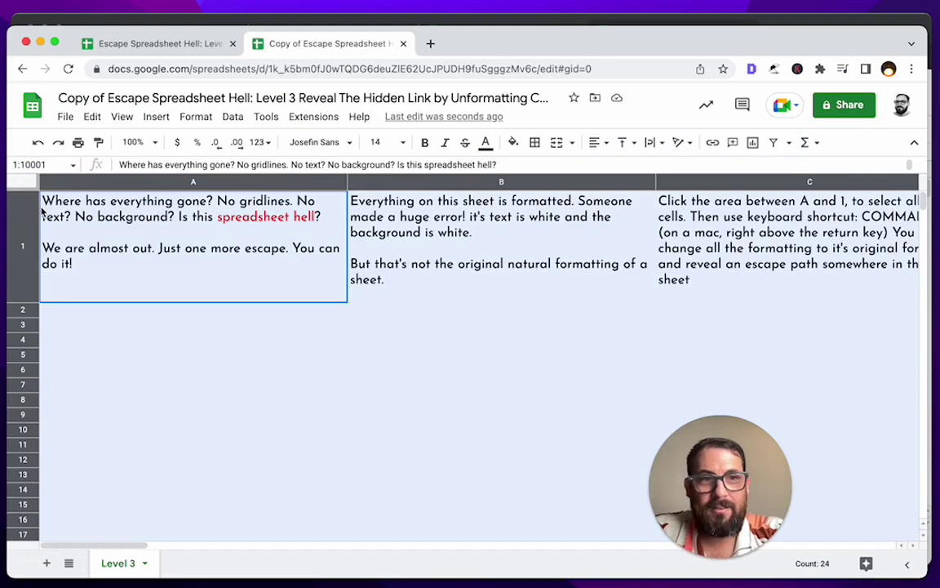
{"action": "scroll", "coordinate": [43, 211], "scroll_direction": "right", "scroll_amount": 3}
{"action": "scroll", "coordinate": [42, 211], "scroll_direction": "right", "scroll_amount": 3}
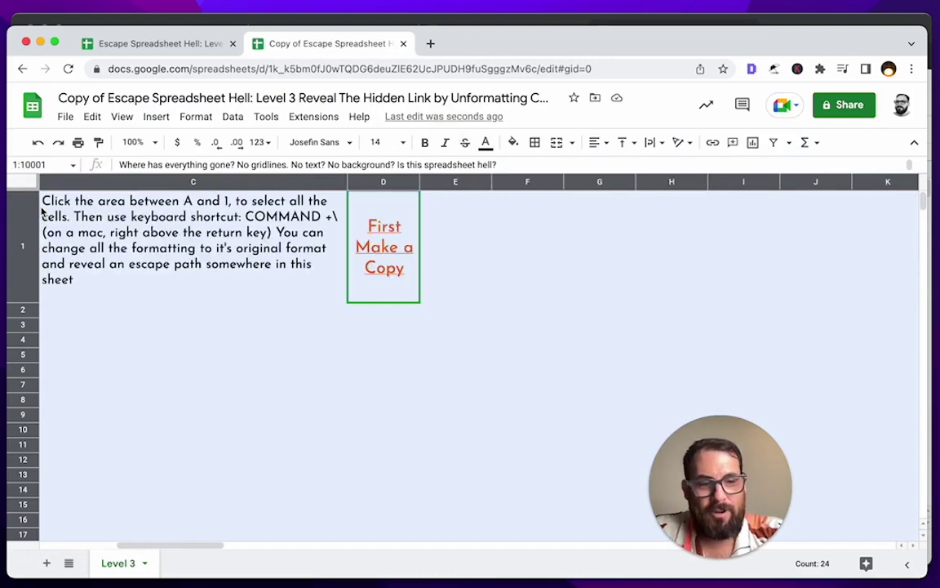
Clear all formatting with Cmd+\ and inspect the revealed 'not a way out' decoy notes.
{"action": "key", "text": "super+backslash"}
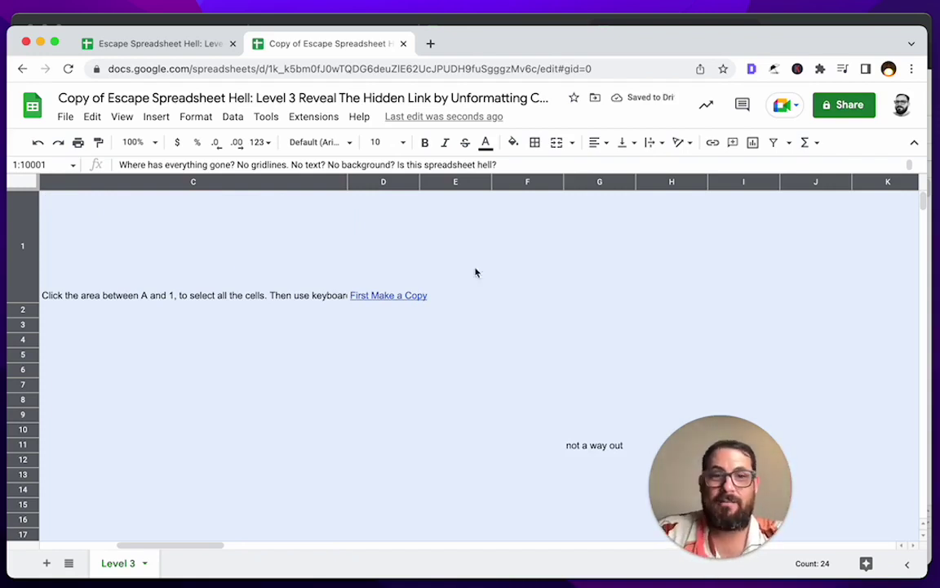
{"action": "left_click", "coordinate": [604, 433]}
{"action": "scroll", "coordinate": [602, 391], "scroll_direction": "down", "scroll_amount": 3}
{"action": "left_click", "coordinate": [604, 319]}
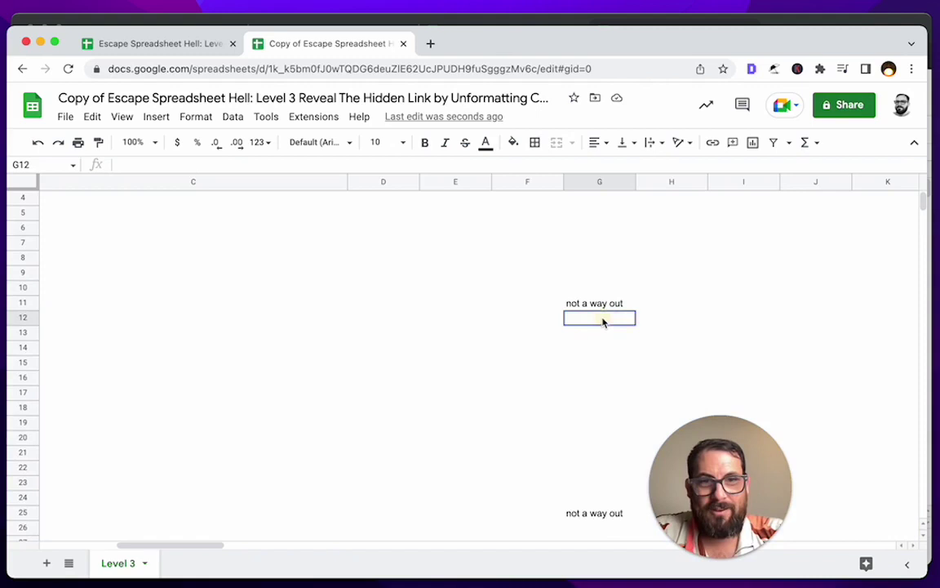
{"action": "left_click", "coordinate": [602, 307]}
{"action": "scroll", "coordinate": [375, 398], "scroll_direction": "down", "scroll_amount": 3}
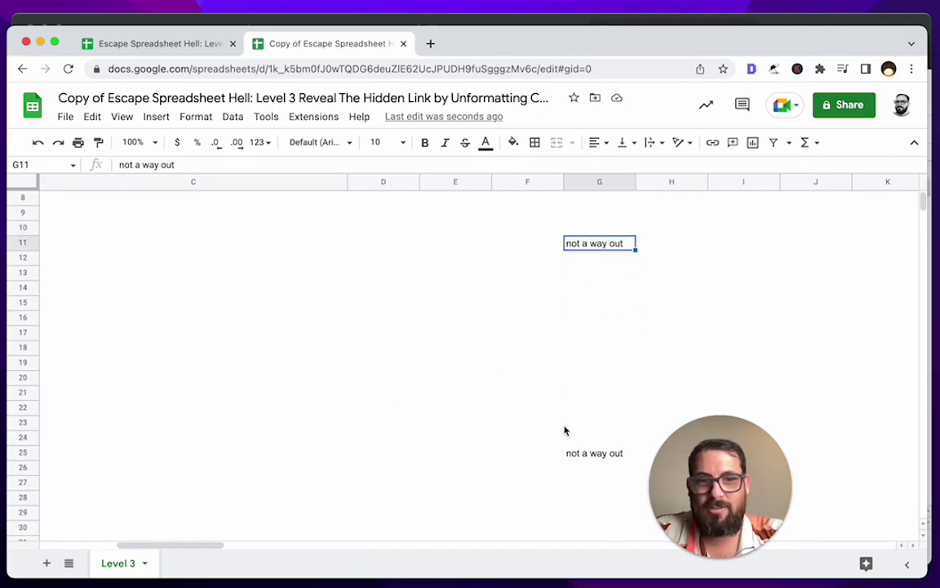
{"action": "left_click", "coordinate": [567, 451]}
Scroll down and right through the sheet, checking the cell by another decoy note.
{"action": "scroll", "coordinate": [566, 457], "scroll_direction": "down", "scroll_amount": 5}
{"action": "scroll", "coordinate": [567, 460], "scroll_direction": "down", "scroll_amount": 3}
{"action": "scroll", "coordinate": [567, 460], "scroll_direction": "down", "scroll_amount": 6}
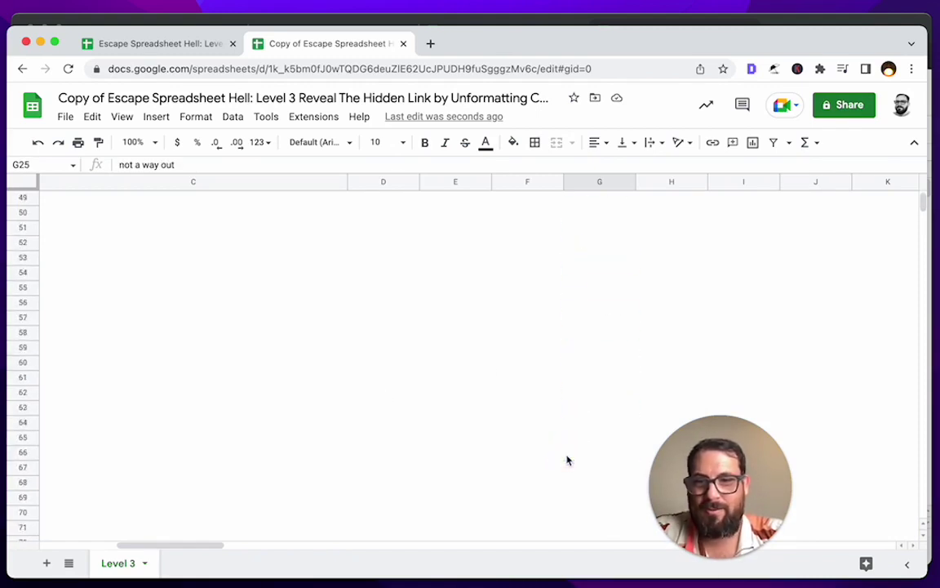
{"action": "scroll", "coordinate": [567, 461], "scroll_direction": "down", "scroll_amount": 5}
{"action": "scroll", "coordinate": [567, 460], "scroll_direction": "right", "scroll_amount": 3}
{"action": "scroll", "coordinate": [567, 460], "scroll_direction": "right", "scroll_amount": 5}
{"action": "scroll", "coordinate": [567, 461], "scroll_direction": "right", "scroll_amount": 10}
{"action": "scroll", "coordinate": [567, 460], "scroll_direction": "right", "scroll_amount": 5}
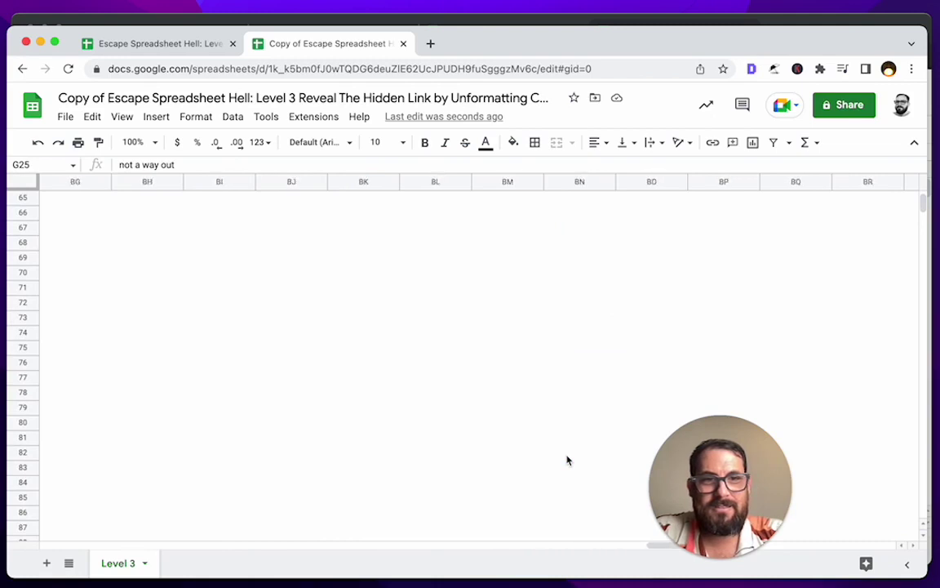
{"action": "scroll", "coordinate": [567, 461], "scroll_direction": "right", "scroll_amount": 3}
{"action": "scroll", "coordinate": [567, 460], "scroll_direction": "left", "scroll_amount": 15}
{"action": "scroll", "coordinate": [566, 460], "scroll_direction": "left", "scroll_amount": 15}
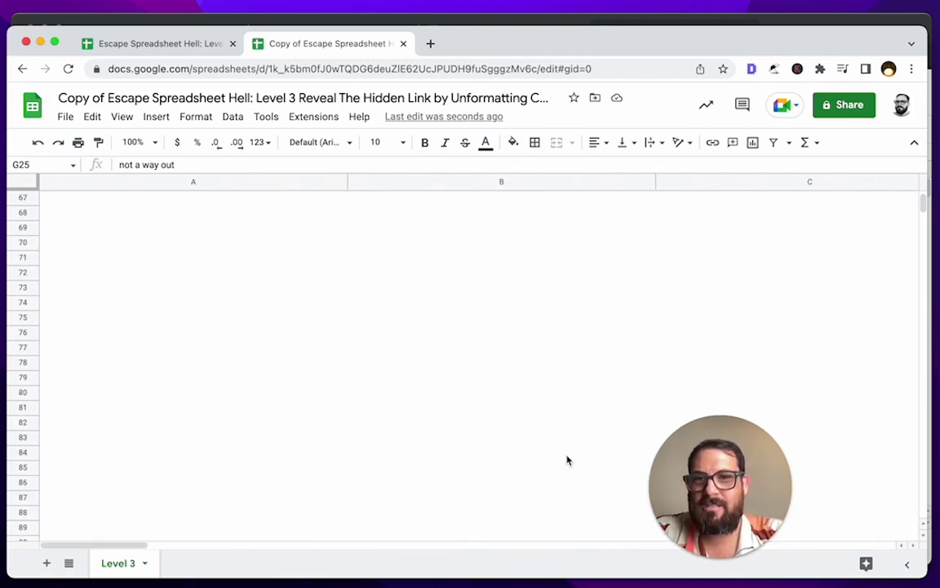
{"action": "scroll", "coordinate": [566, 459], "scroll_direction": "down", "scroll_amount": 5}
{"action": "scroll", "coordinate": [566, 459], "scroll_direction": "down", "scroll_amount": 5}
{"action": "scroll", "coordinate": [480, 391], "scroll_direction": "up", "scroll_amount": 4}
{"action": "scroll", "coordinate": [480, 391], "scroll_direction": "up", "scroll_amount": 2}
{"action": "left_click", "coordinate": [371, 393]}
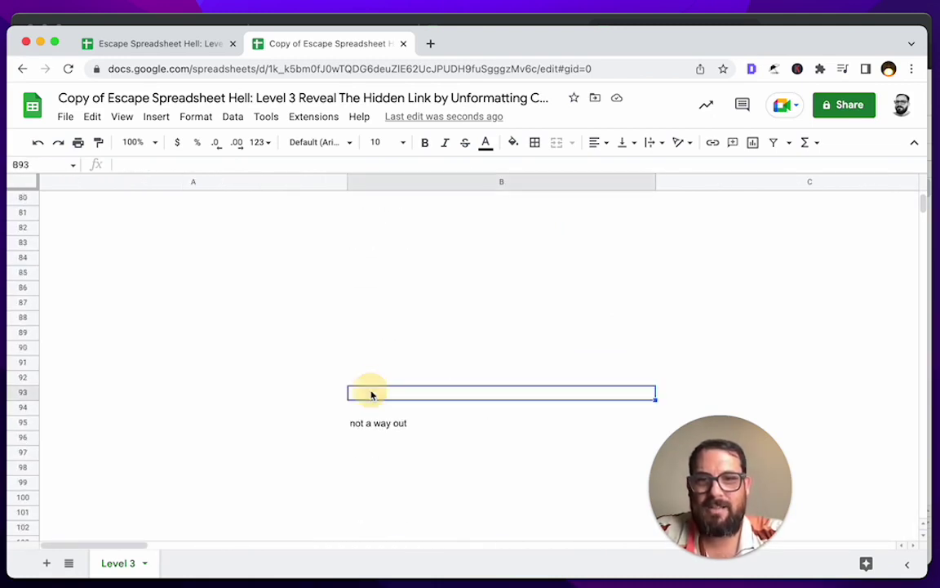
Keep scrolling around until the hidden spreadsheet link in T53 is found and selected.
{"action": "scroll", "coordinate": [371, 393], "scroll_direction": "down", "scroll_amount": 3}
{"action": "scroll", "coordinate": [371, 392], "scroll_direction": "down", "scroll_amount": 5}
{"action": "scroll", "coordinate": [371, 395], "scroll_direction": "down", "scroll_amount": 6}
{"action": "scroll", "coordinate": [370, 395], "scroll_direction": "down", "scroll_amount": 5}
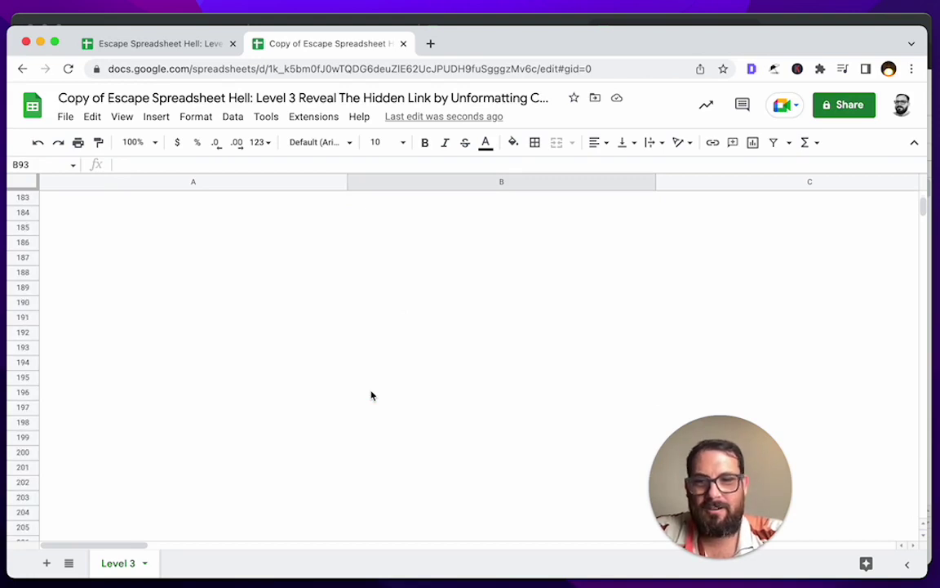
{"action": "scroll", "coordinate": [370, 395], "scroll_direction": "right", "scroll_amount": 5}
{"action": "scroll", "coordinate": [370, 395], "scroll_direction": "down", "scroll_amount": 3}
{"action": "scroll", "coordinate": [370, 395], "scroll_direction": "down", "scroll_amount": 4}
{"action": "scroll", "coordinate": [370, 395], "scroll_direction": "right", "scroll_amount": 3}
{"action": "scroll", "coordinate": [371, 394], "scroll_direction": "left", "scroll_amount": 5}
{"action": "scroll", "coordinate": [371, 395], "scroll_direction": "up", "scroll_amount": 5}
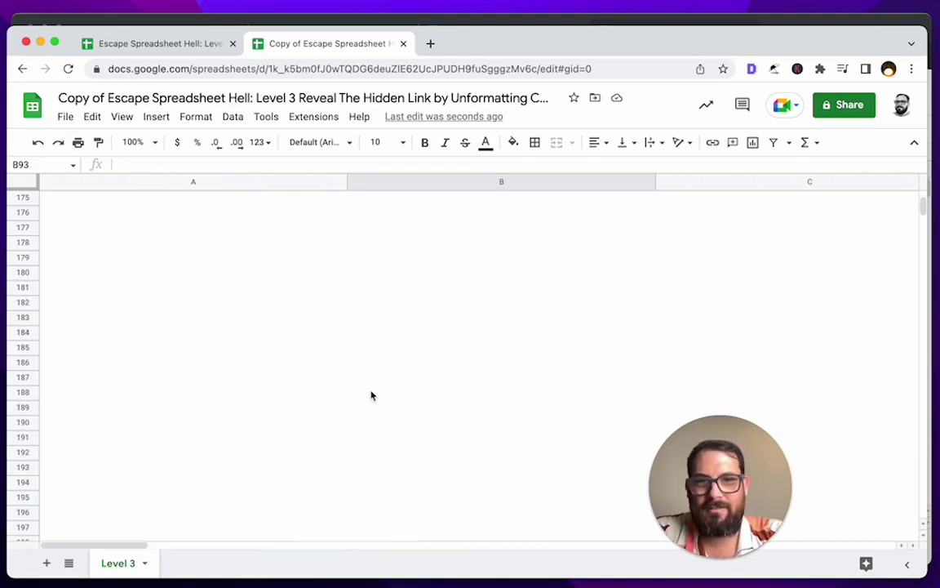
{"action": "scroll", "coordinate": [370, 394], "scroll_direction": "up", "scroll_amount": 10}
{"action": "scroll", "coordinate": [370, 394], "scroll_direction": "right", "scroll_amount": 8}
{"action": "scroll", "coordinate": [371, 396], "scroll_direction": "left", "scroll_amount": 10}
{"action": "scroll", "coordinate": [372, 396], "scroll_direction": "down", "scroll_amount": 3}
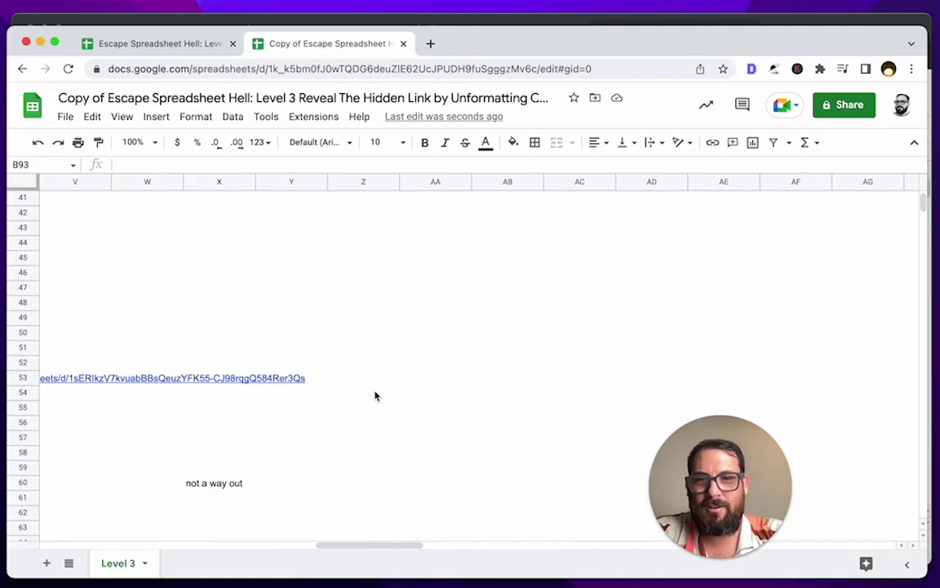
{"action": "scroll", "coordinate": [375, 392], "scroll_direction": "left", "scroll_amount": 1}
{"action": "scroll", "coordinate": [327, 368], "scroll_direction": "down", "scroll_amount": 1}
{"action": "scroll", "coordinate": [327, 367], "scroll_direction": "left", "scroll_amount": 1}
{"action": "scroll", "coordinate": [264, 346], "scroll_direction": "left", "scroll_amount": 2}
{"action": "left_click", "coordinate": [302, 333]}
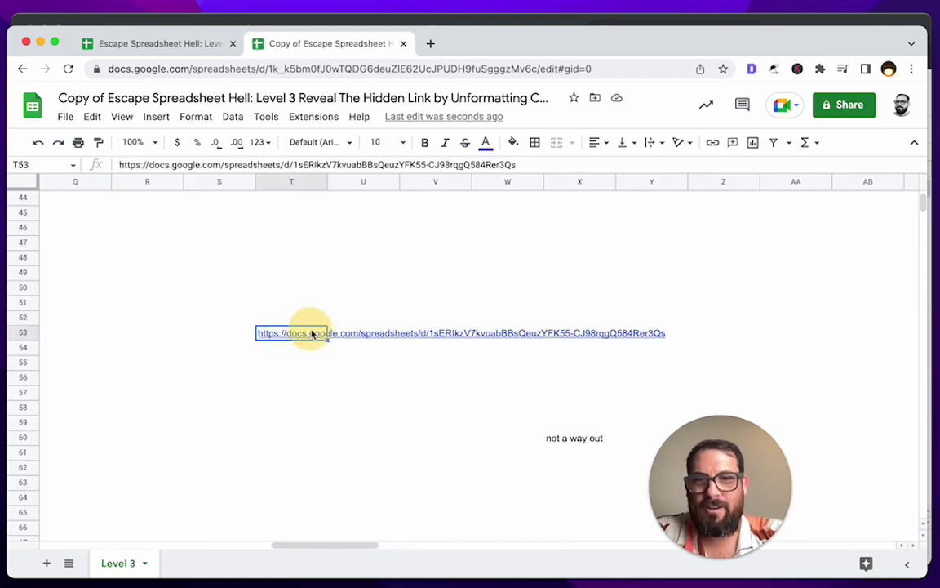
Open the hidden link in a new tab and select the tweet link in cell C3.
{"action": "left_click", "coordinate": [329, 363]}
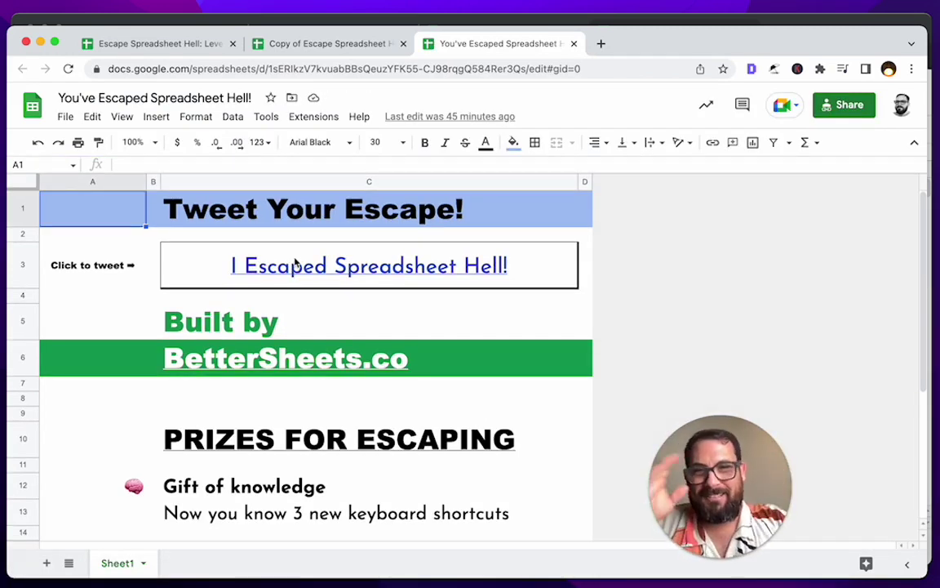
{"action": "left_click", "coordinate": [334, 263]}
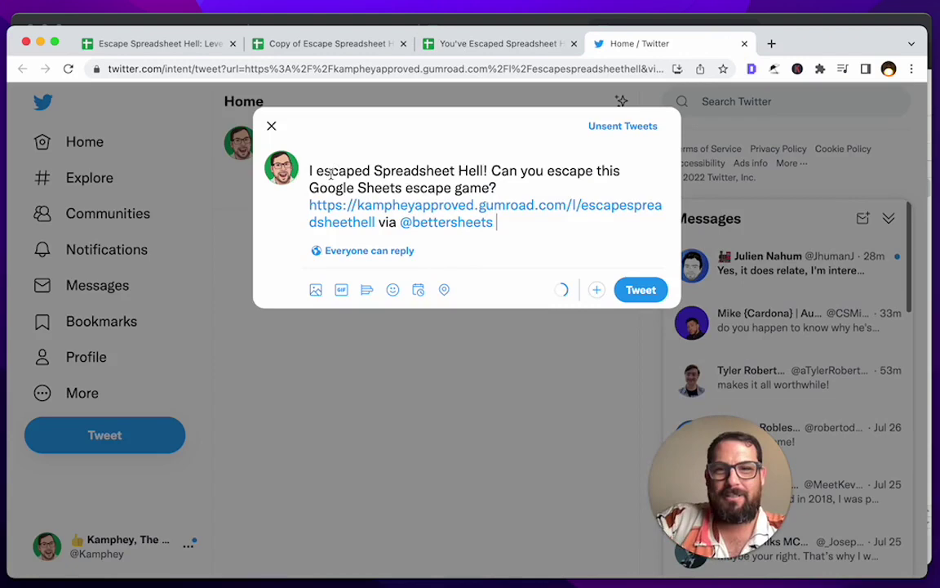
Add a mention to the tweet draft, then erase it, discard the draft and close Twitter.
{"action": "left_click_drag", "start_coordinate": [310, 171], "coordinate": [519, 247]}
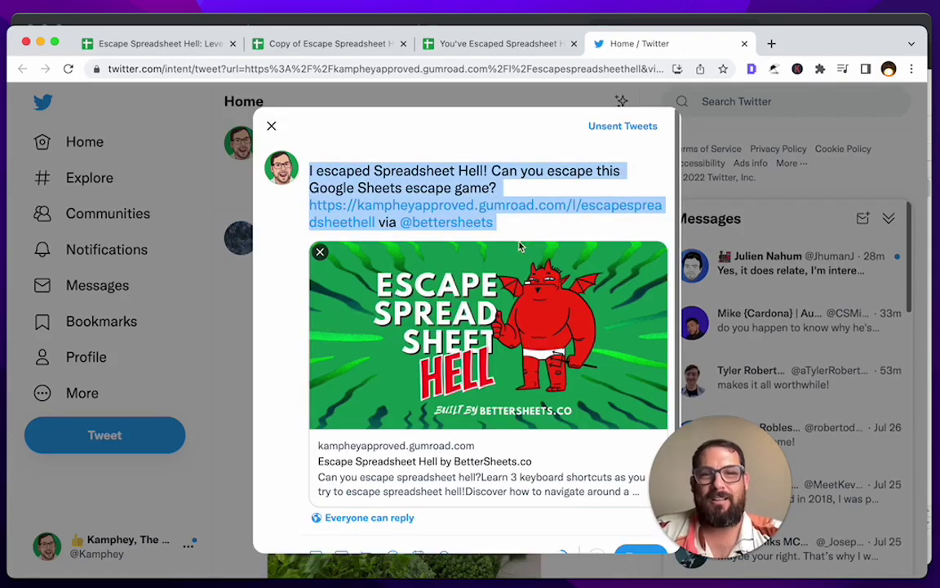
{"action": "left_click", "coordinate": [511, 219]}
{"action": "type", "text": "@k"}
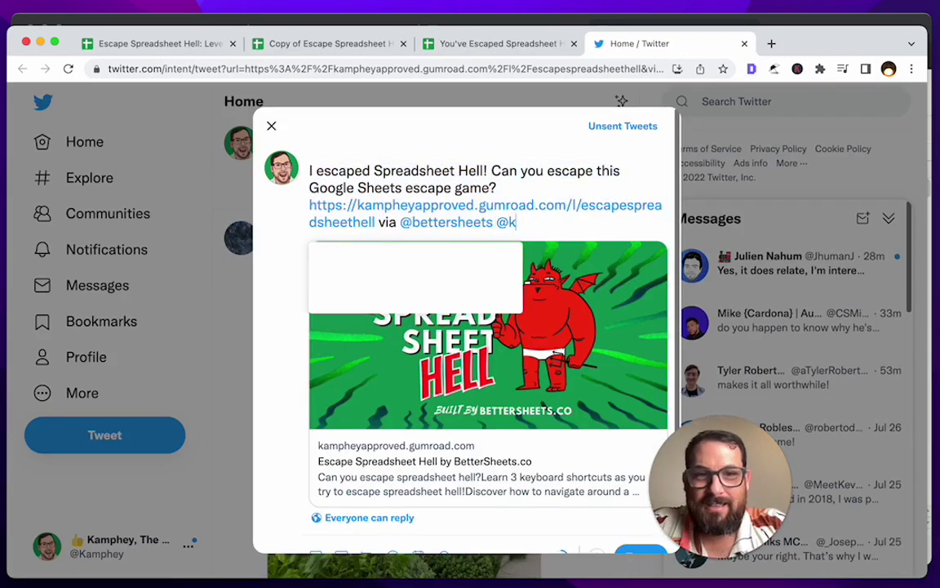
{"action": "type", "text": "amphey"}
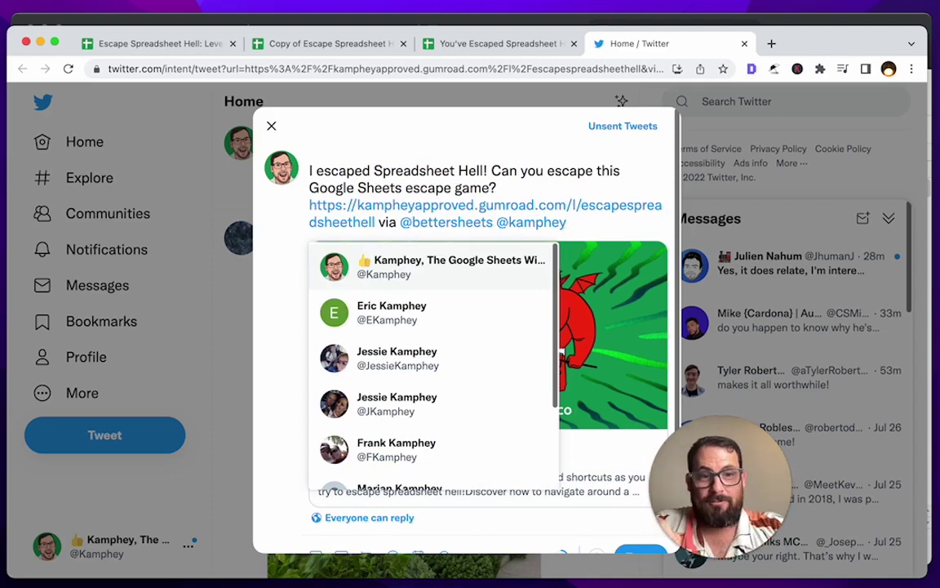
{"action": "key", "text": "ctrl+a"}
{"action": "key", "text": "BackSpace"}
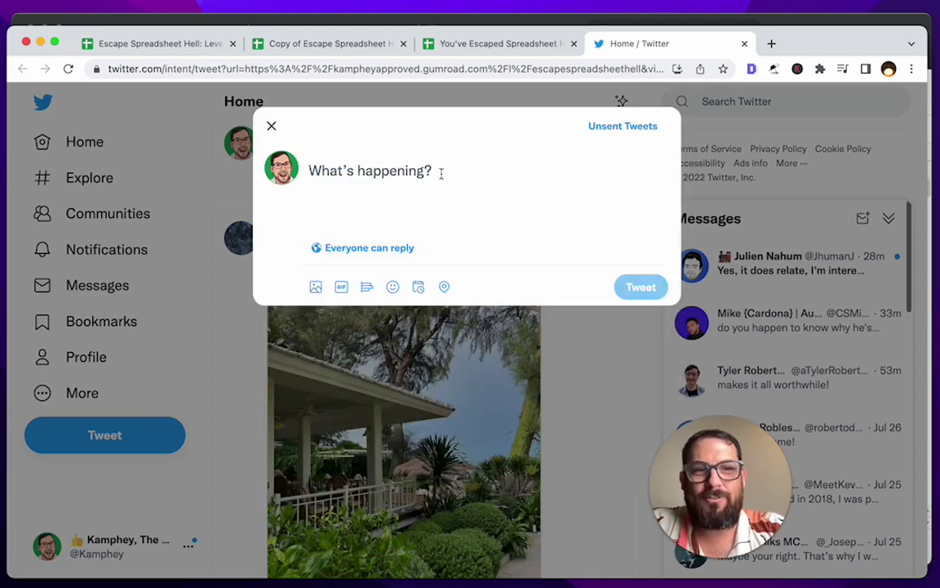
{"action": "key", "text": "Escape"}
{"action": "key", "text": "ctrl+w"}
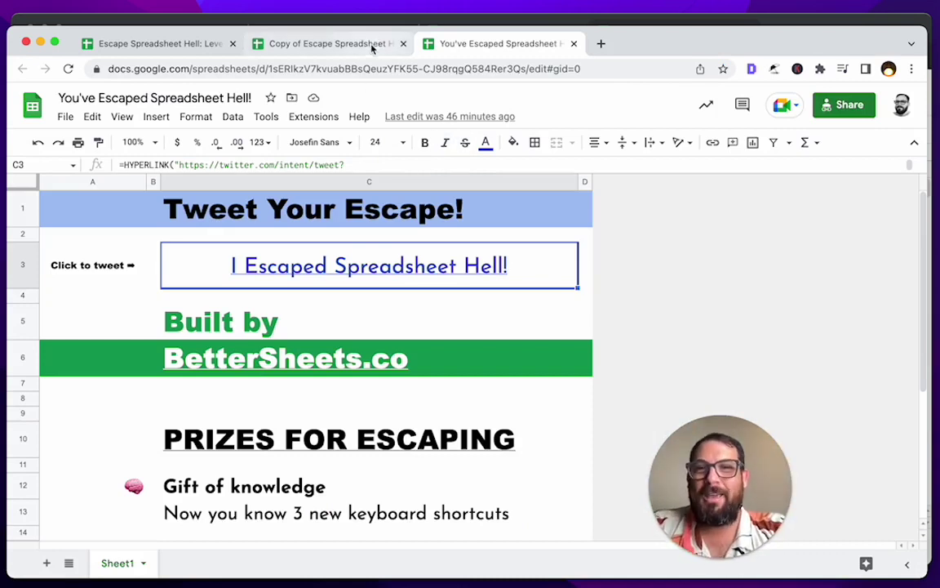
{"action": "left_click", "coordinate": [405, 359]}
{"action": "scroll", "coordinate": [400, 368], "scroll_direction": "down", "scroll_amount": 2}
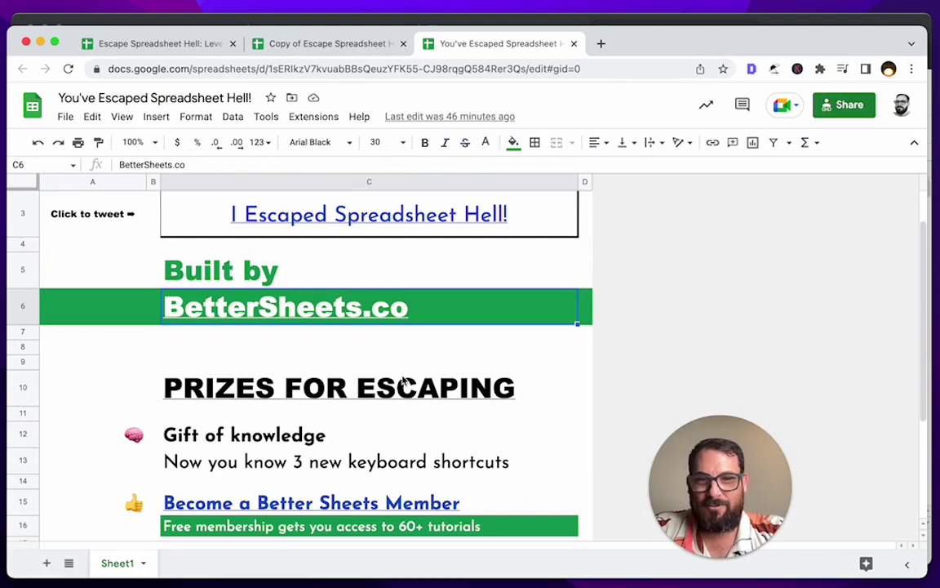
{"action": "left_click", "coordinate": [397, 390]}
{"action": "scroll", "coordinate": [397, 395], "scroll_direction": "down", "scroll_amount": 3}
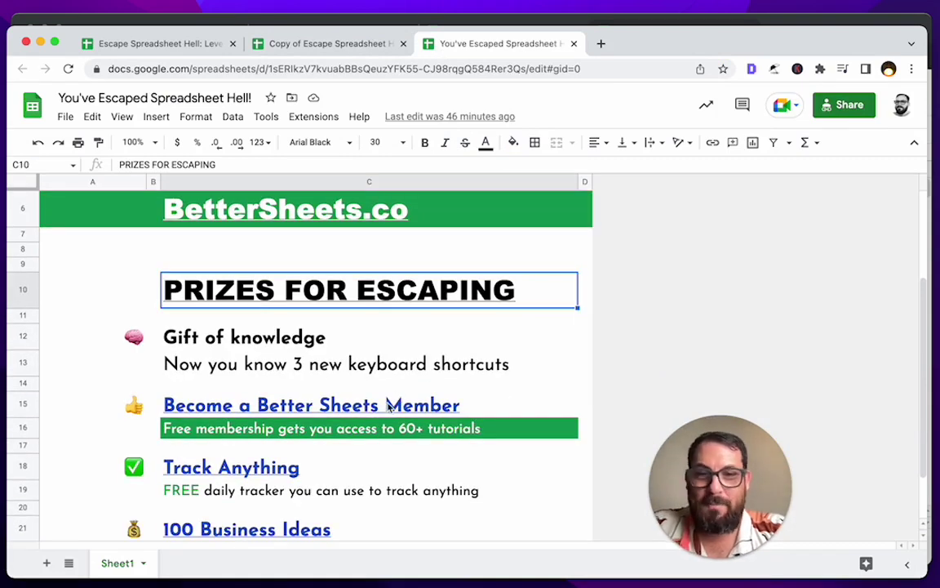
{"action": "left_click", "coordinate": [400, 407]}
{"action": "left_click", "coordinate": [504, 435]}
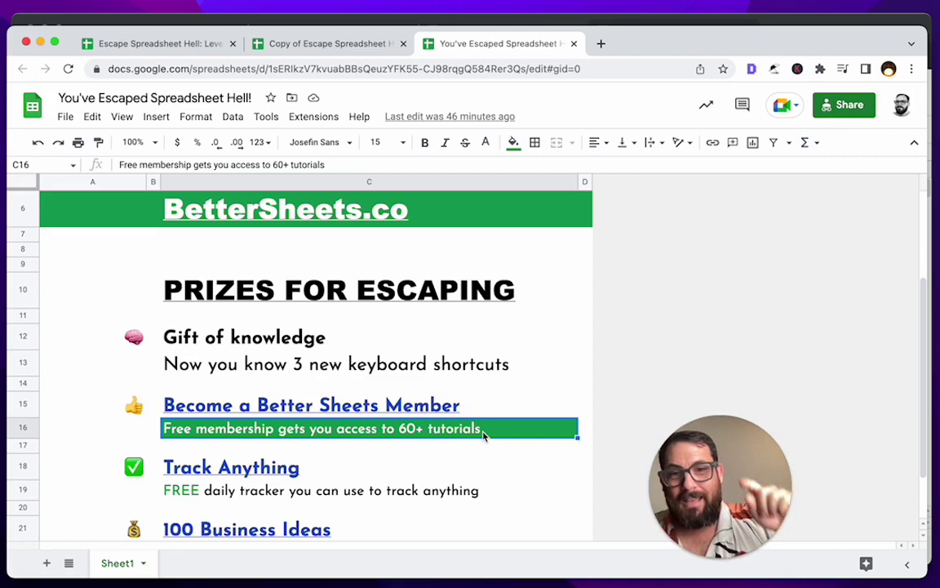
{"action": "scroll", "coordinate": [483, 435], "scroll_direction": "down", "scroll_amount": 1}
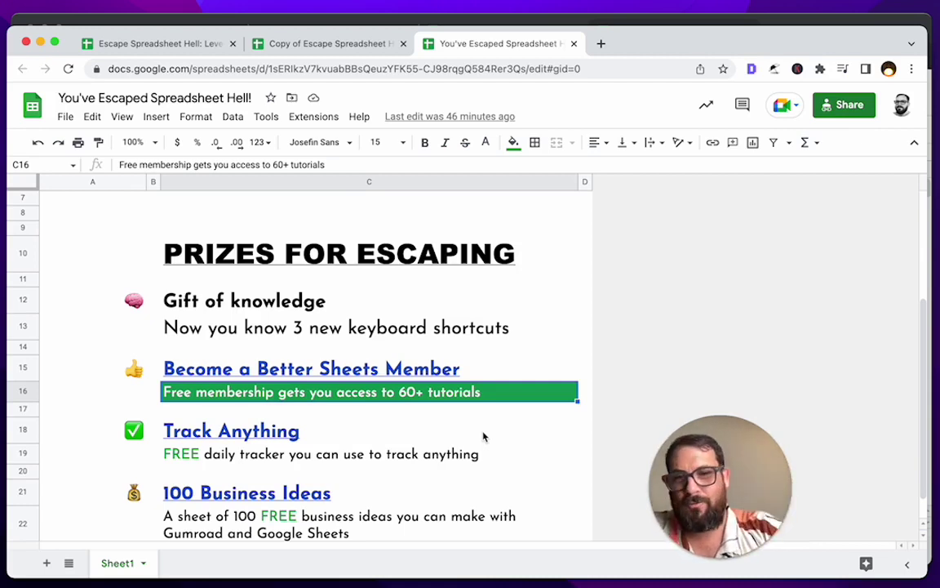
{"action": "scroll", "coordinate": [482, 434], "scroll_direction": "down", "scroll_amount": 1}
{"action": "left_click", "coordinate": [317, 423]}
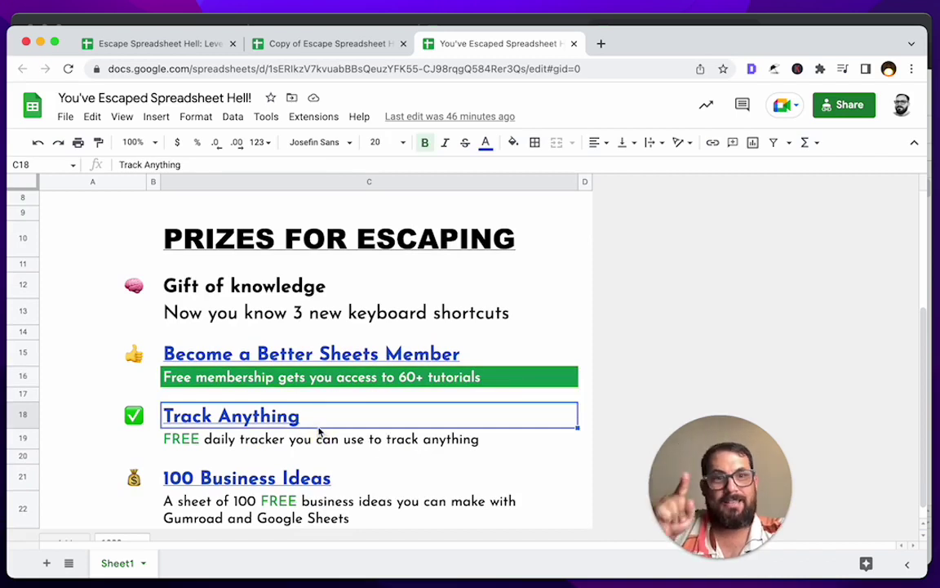
{"action": "left_click", "coordinate": [315, 441]}
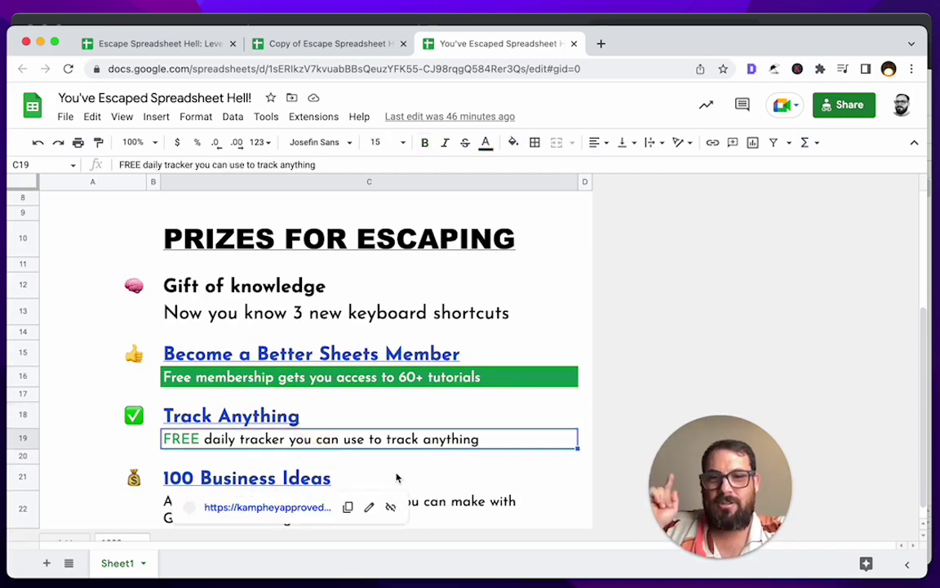
{"action": "left_click", "coordinate": [245, 477]}
{"action": "left_click", "coordinate": [457, 507]}
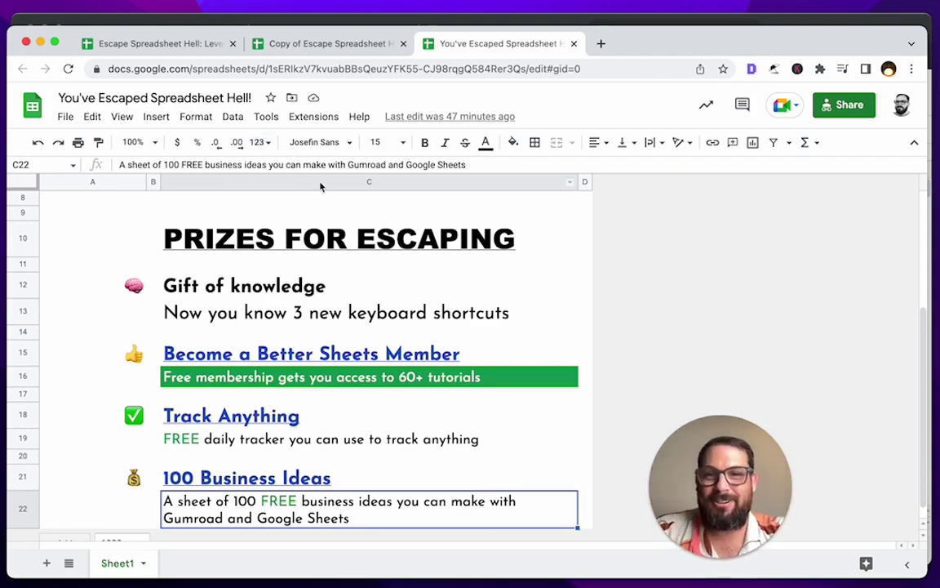
{"action": "left_click", "coordinate": [308, 214]}
{"action": "scroll", "coordinate": [309, 216], "scroll_direction": "up", "scroll_amount": 5}
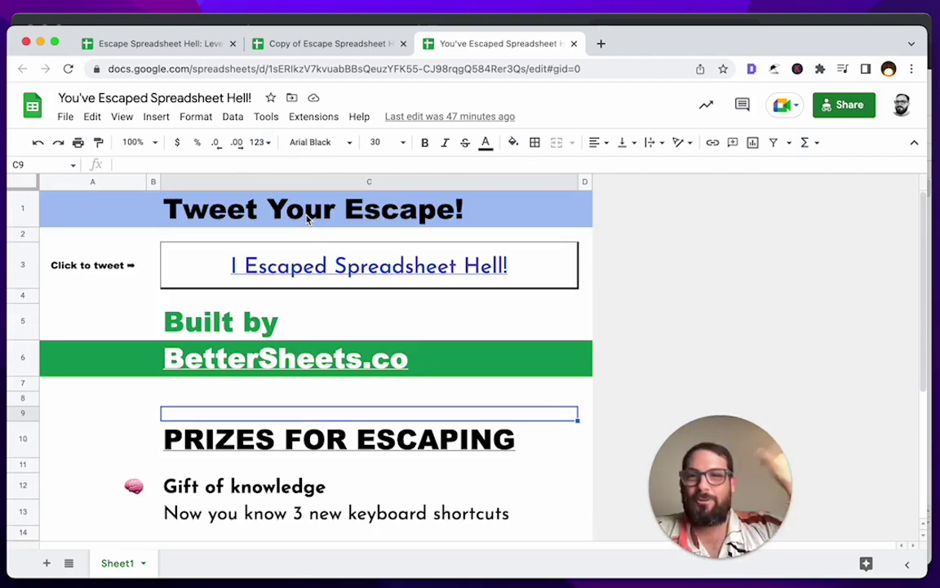
Close the 'You've Escaped' prize sheet and the Copy of Level 3, returning to the original view-only Level 3 in the Incognito window.
{"action": "left_click", "coordinate": [155, 43]}
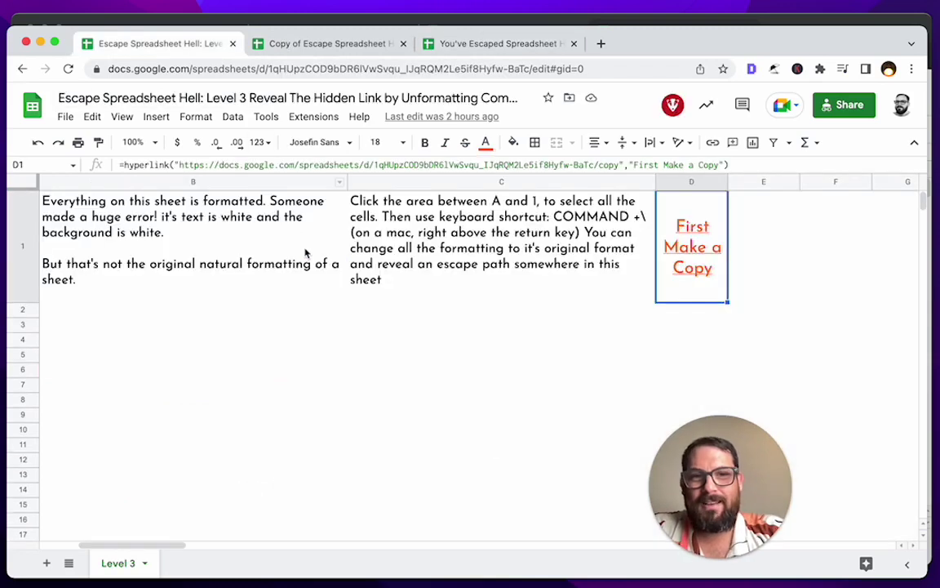
{"action": "left_click", "coordinate": [507, 47]}
{"action": "key", "text": "super+w"}
{"action": "key", "text": "super+w"}
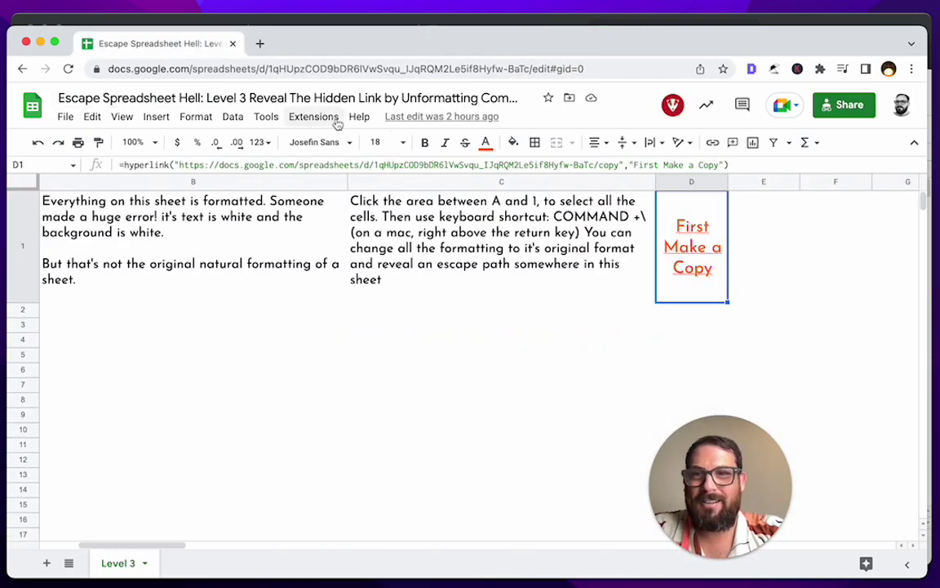
{"action": "key", "text": "super+grave"}
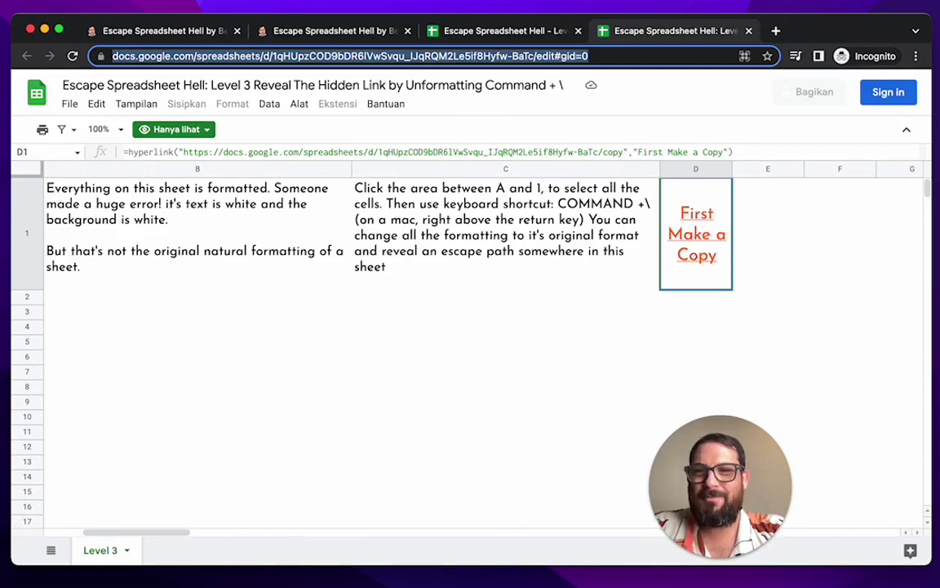